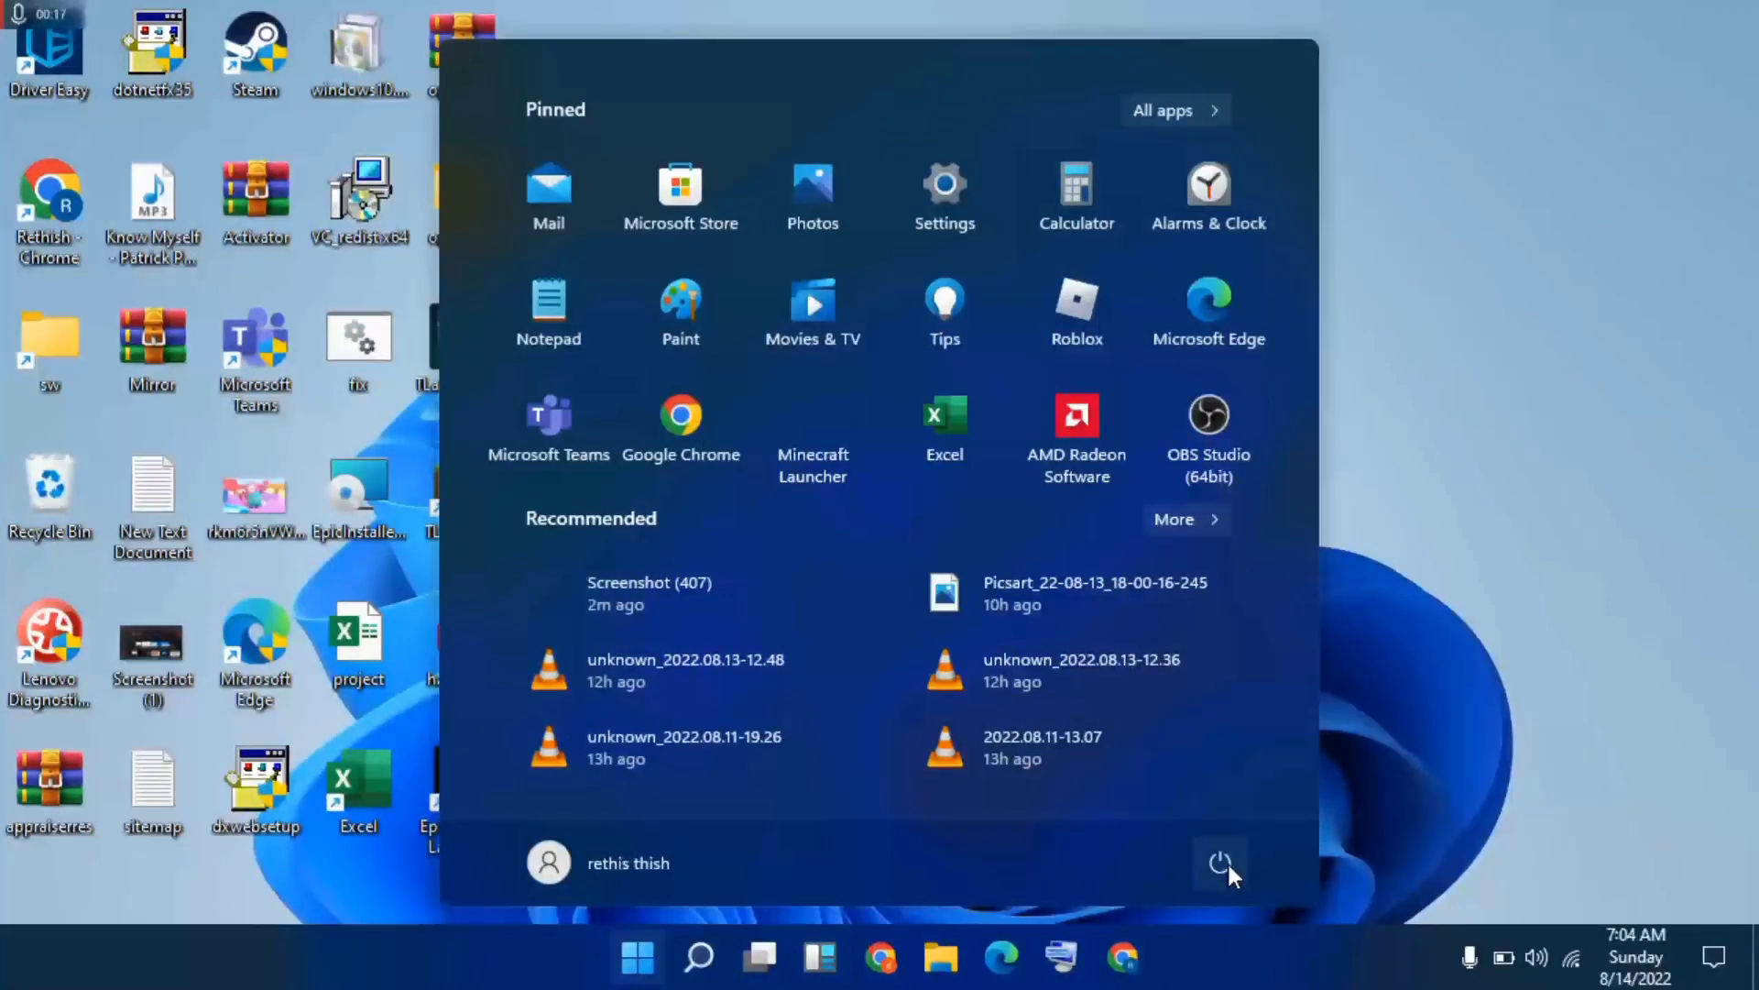
Step: Check which power options the Start menu offers
click(1222, 862)
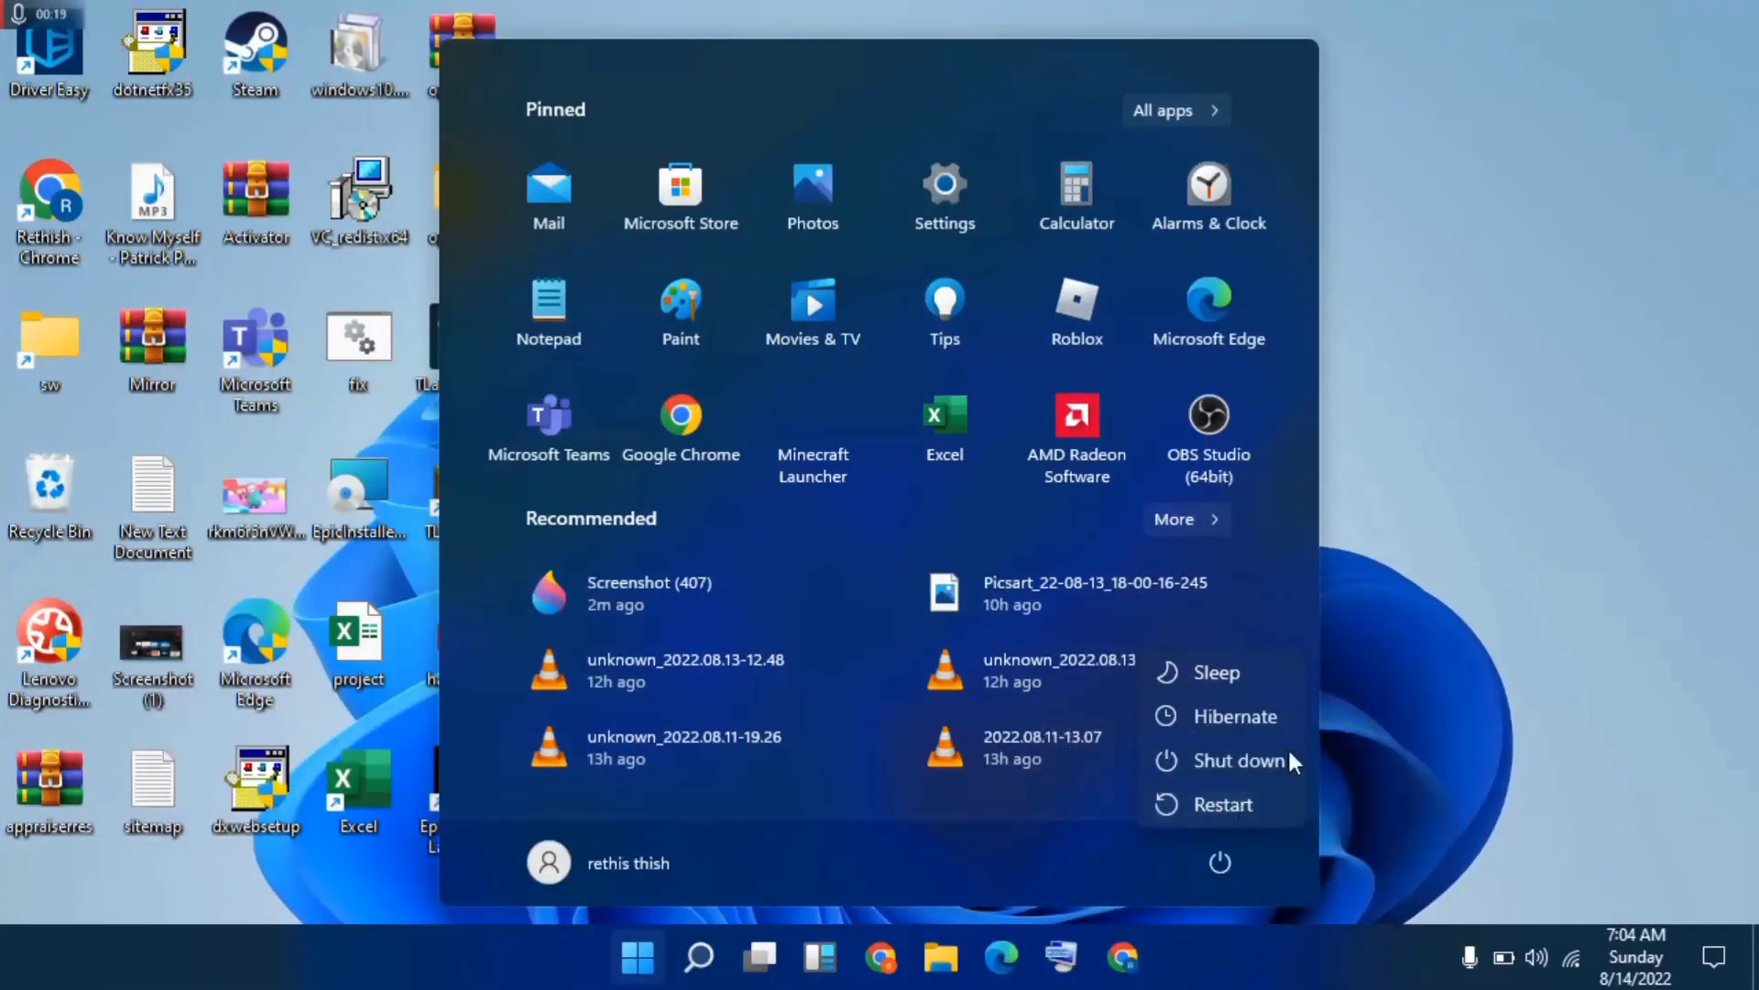
click(1402, 591)
click(1402, 591)
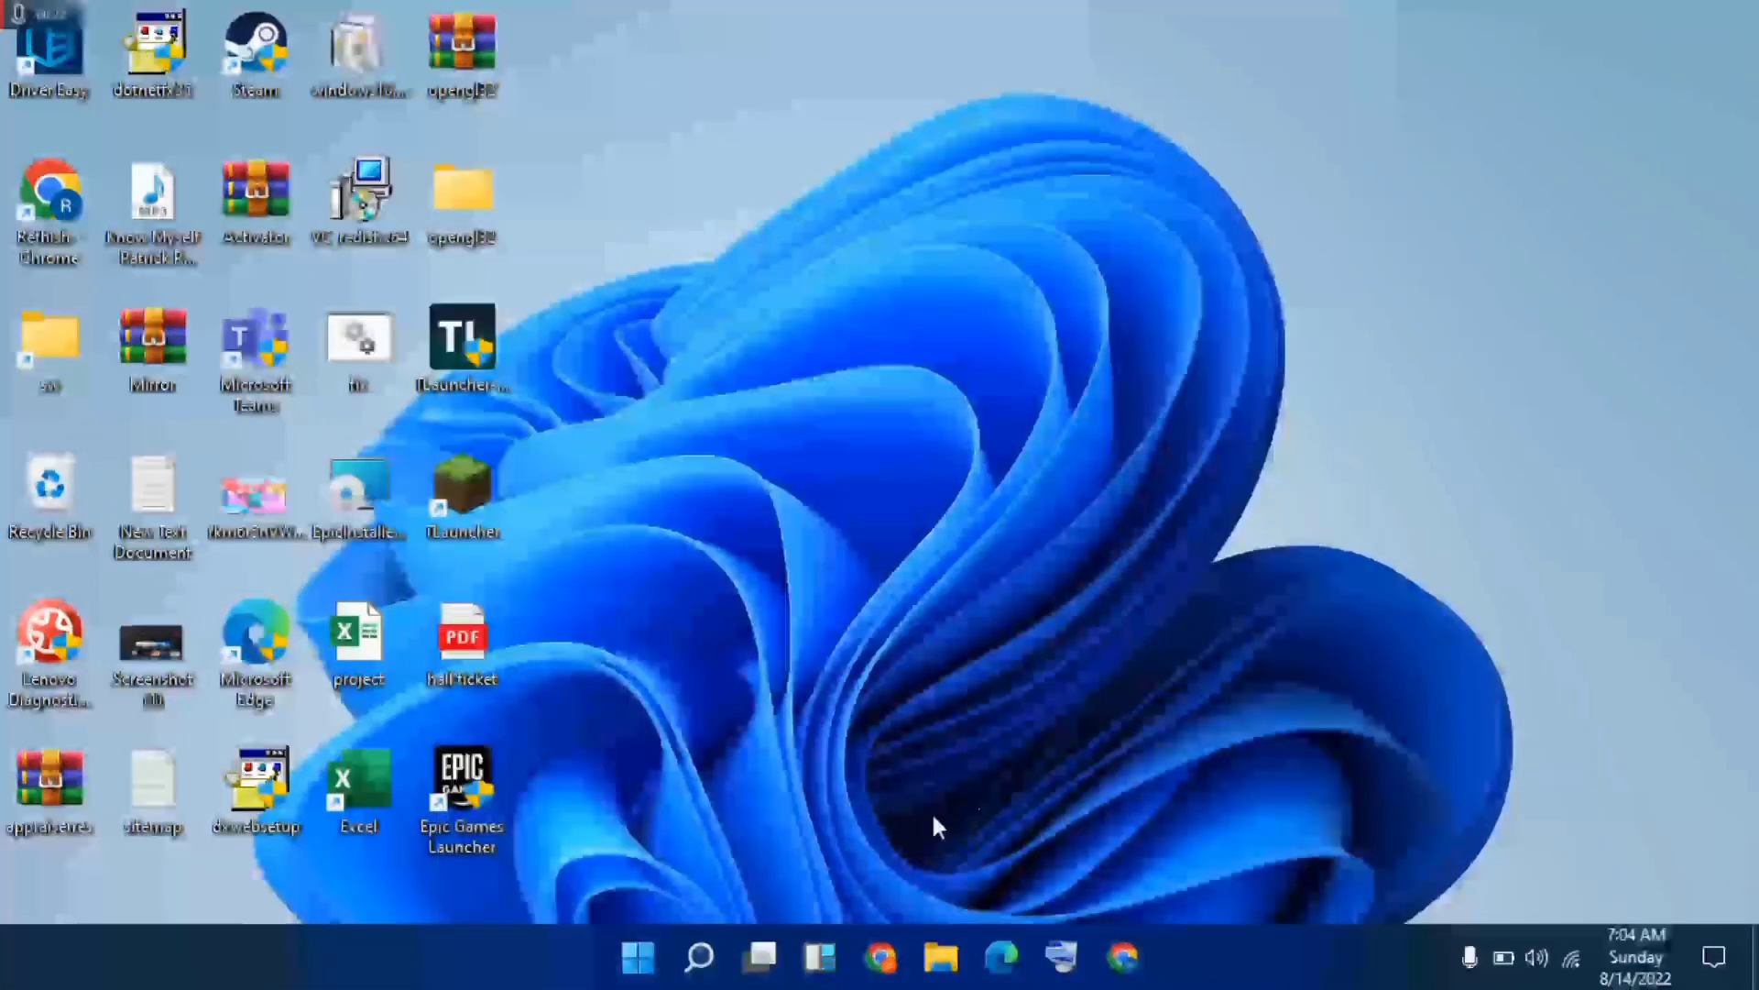
Step: Search Windows for "edit g", open Edit group policy, and maximize the editor window
click(696, 959)
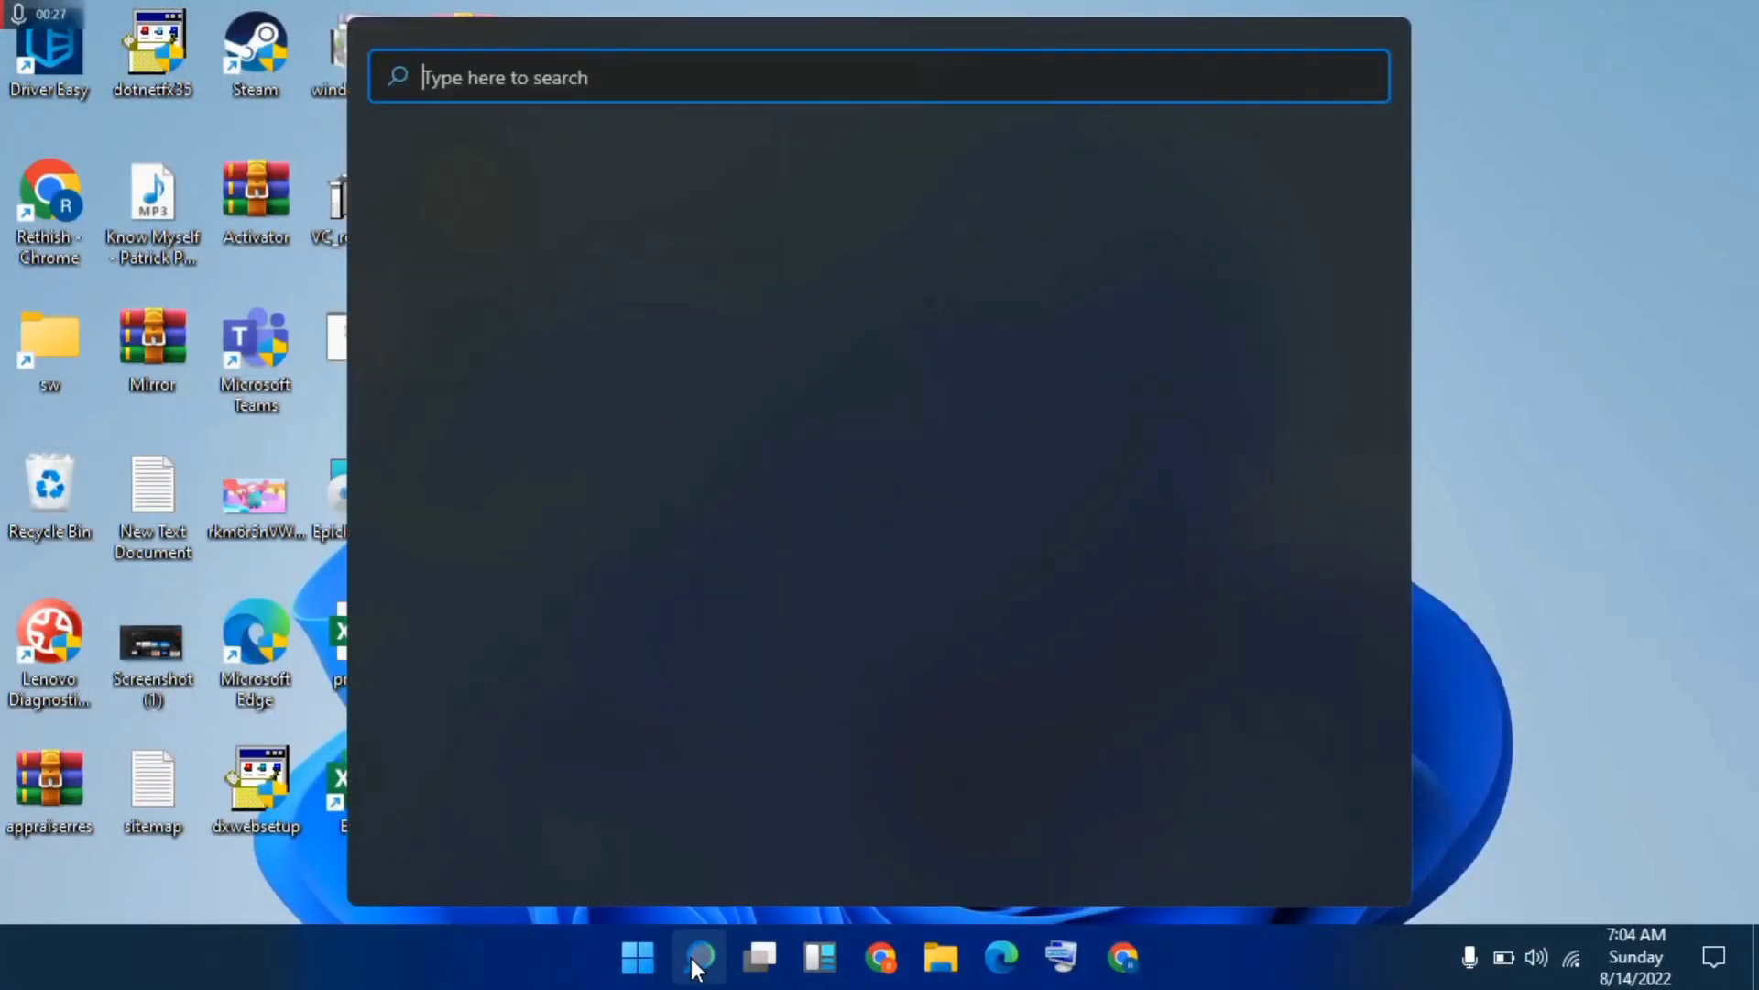
text(ed)
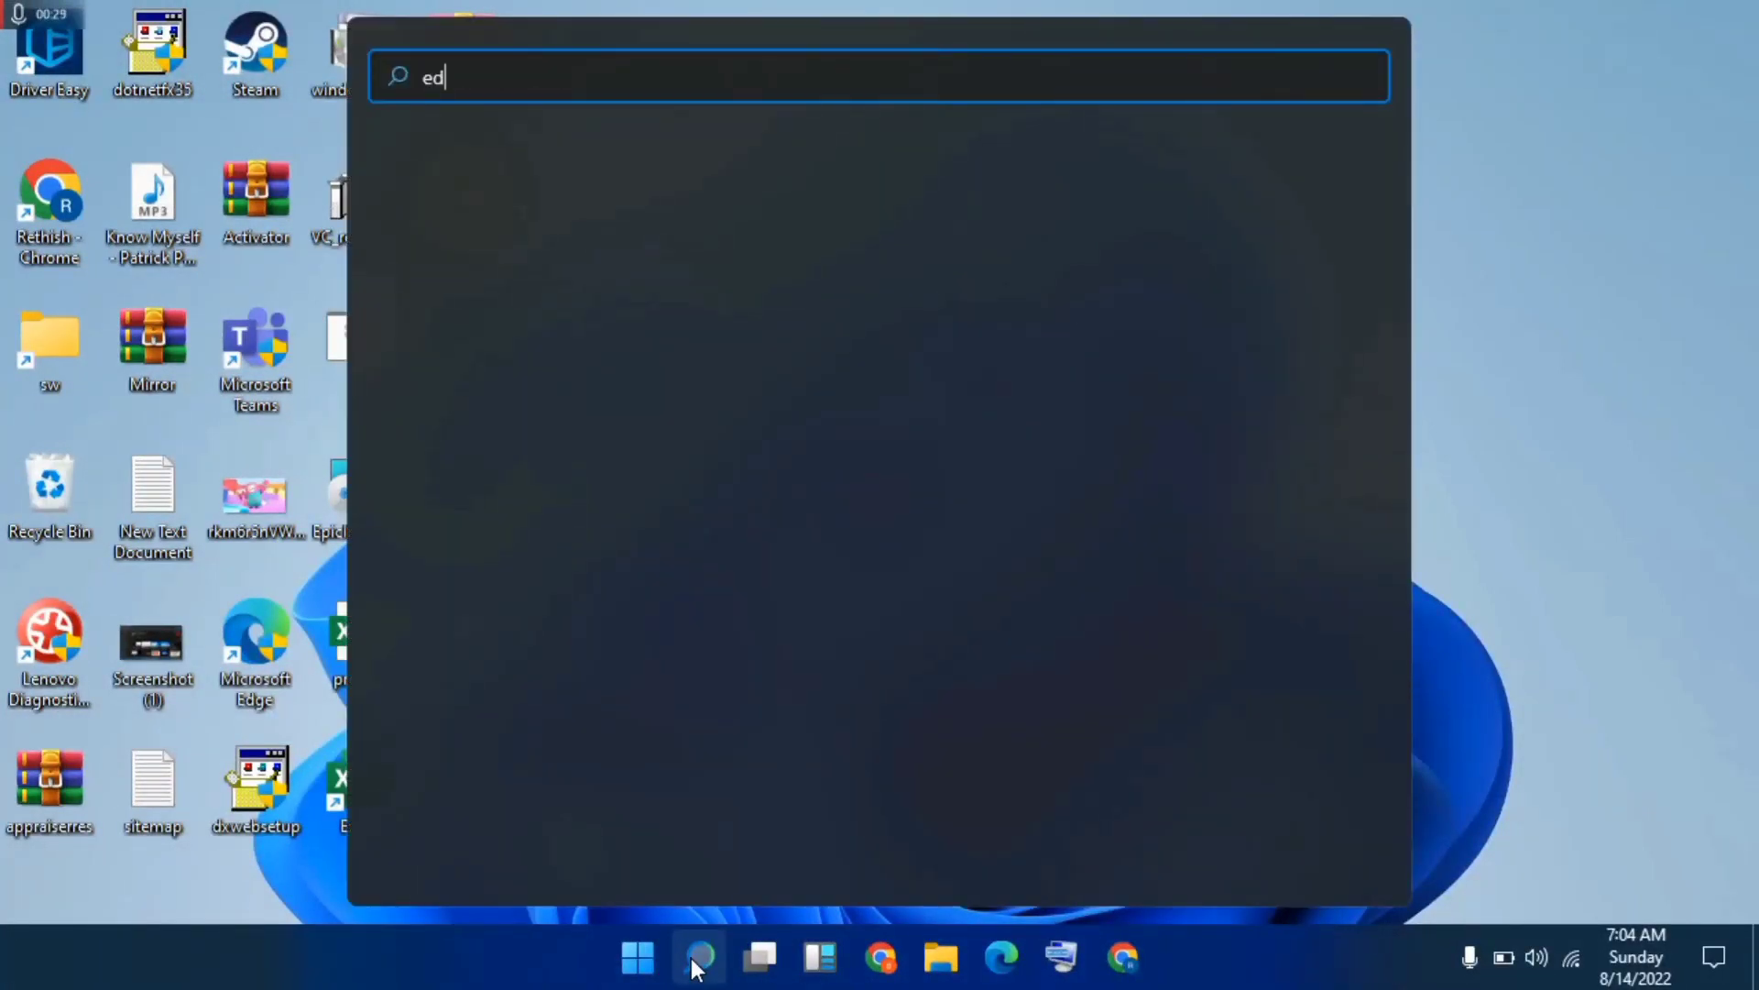
text(it)
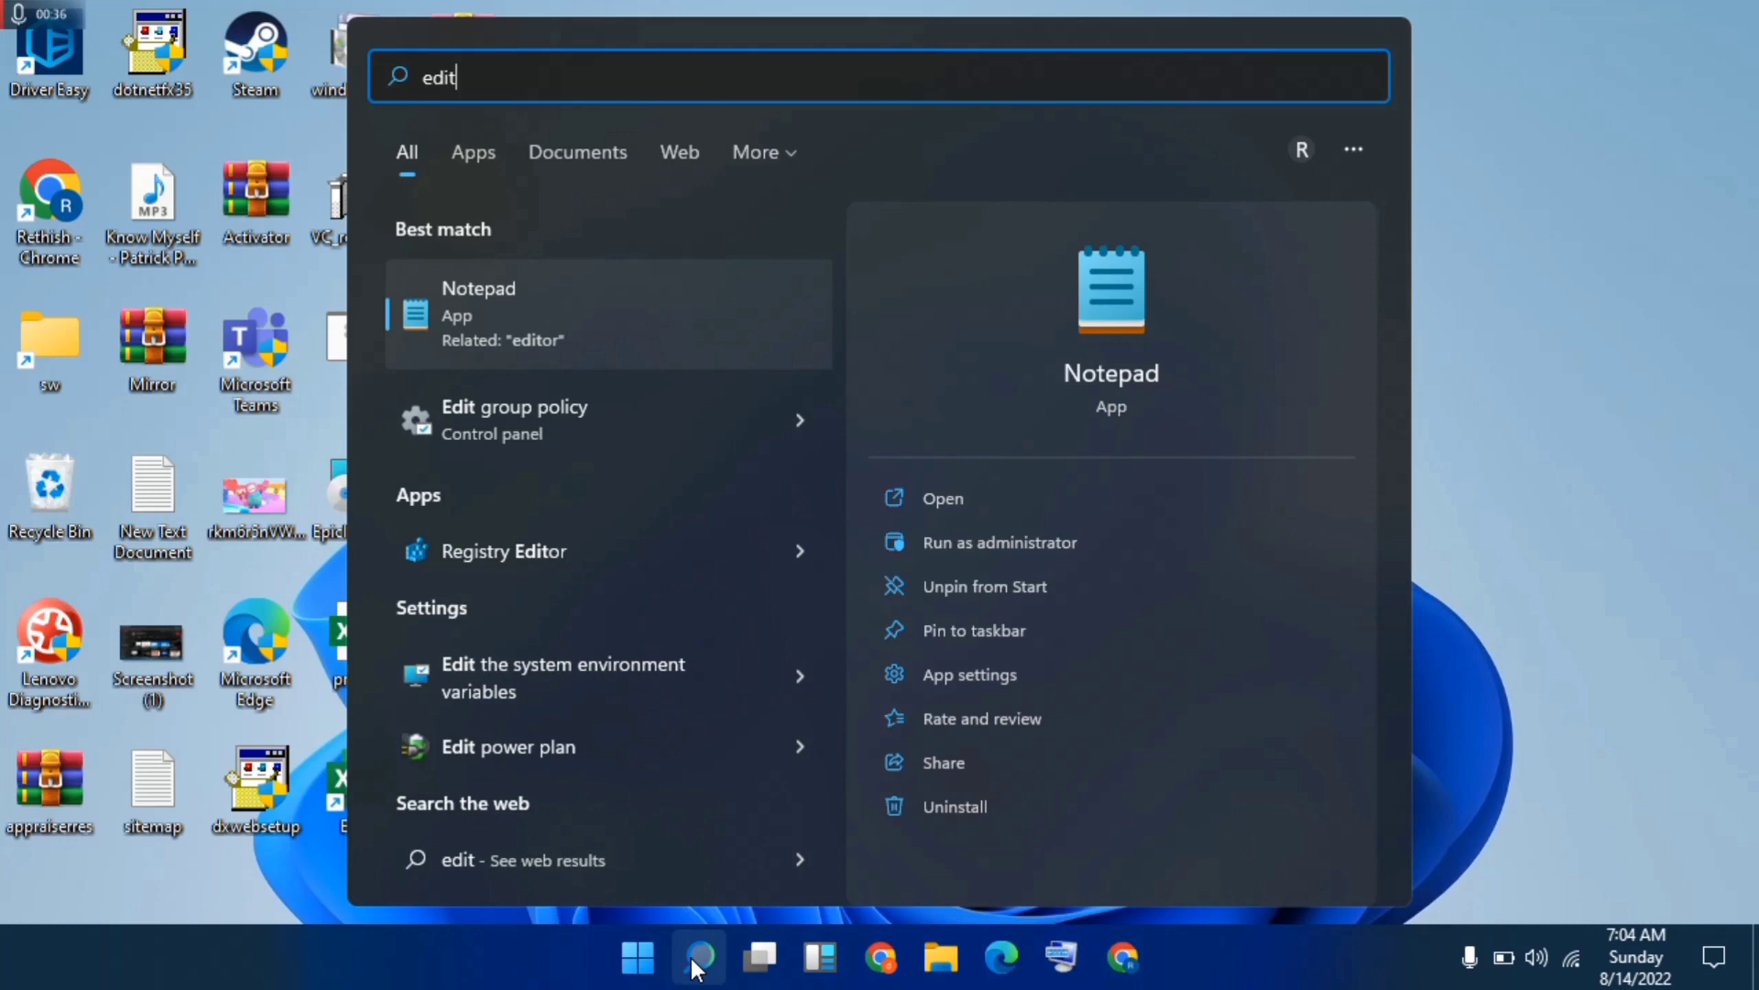
text(g)
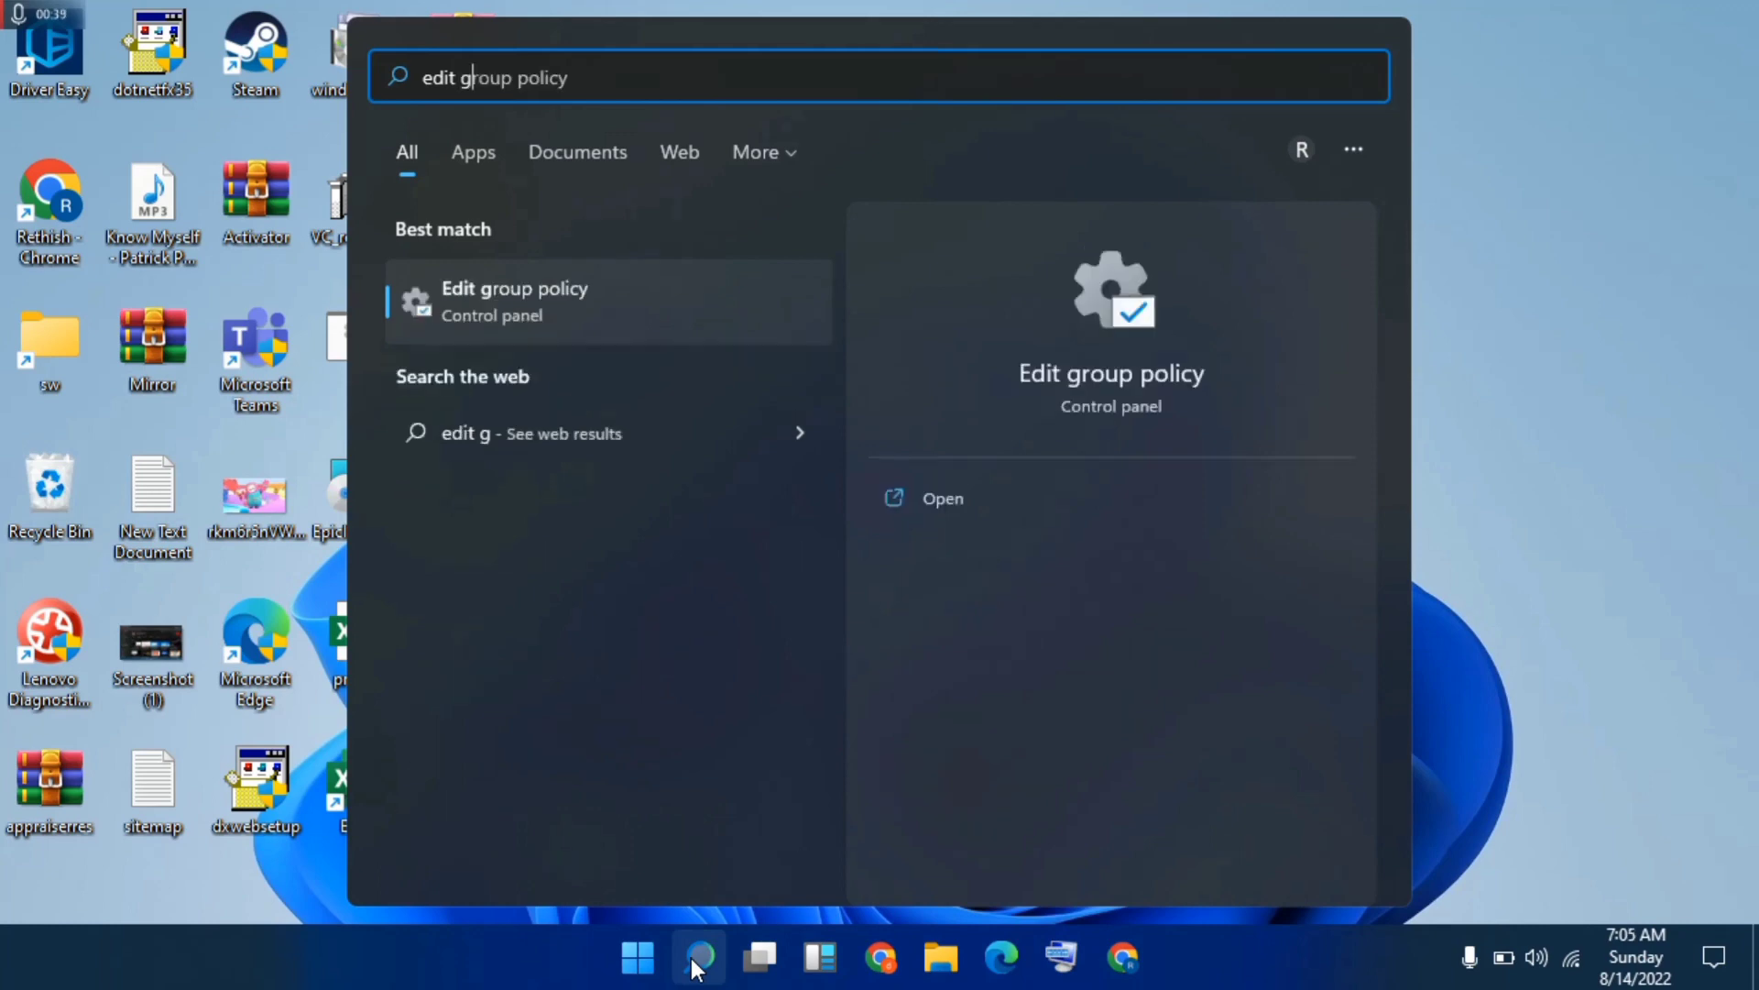
click(524, 301)
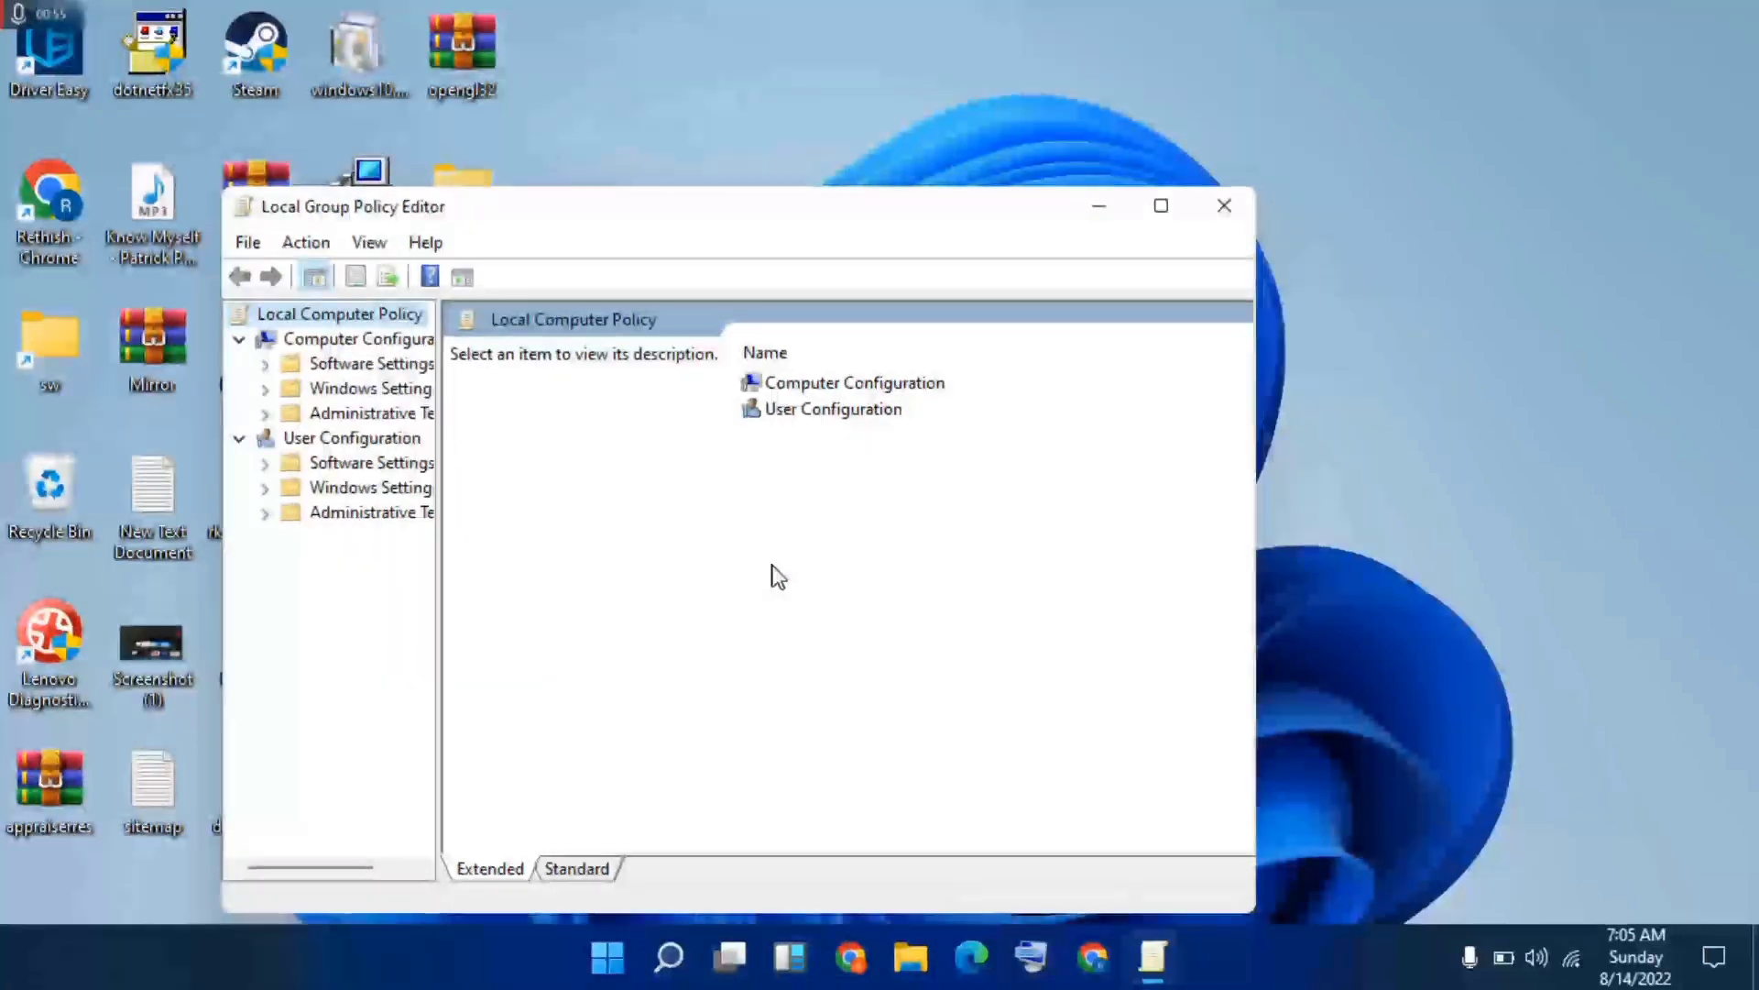
click(1159, 207)
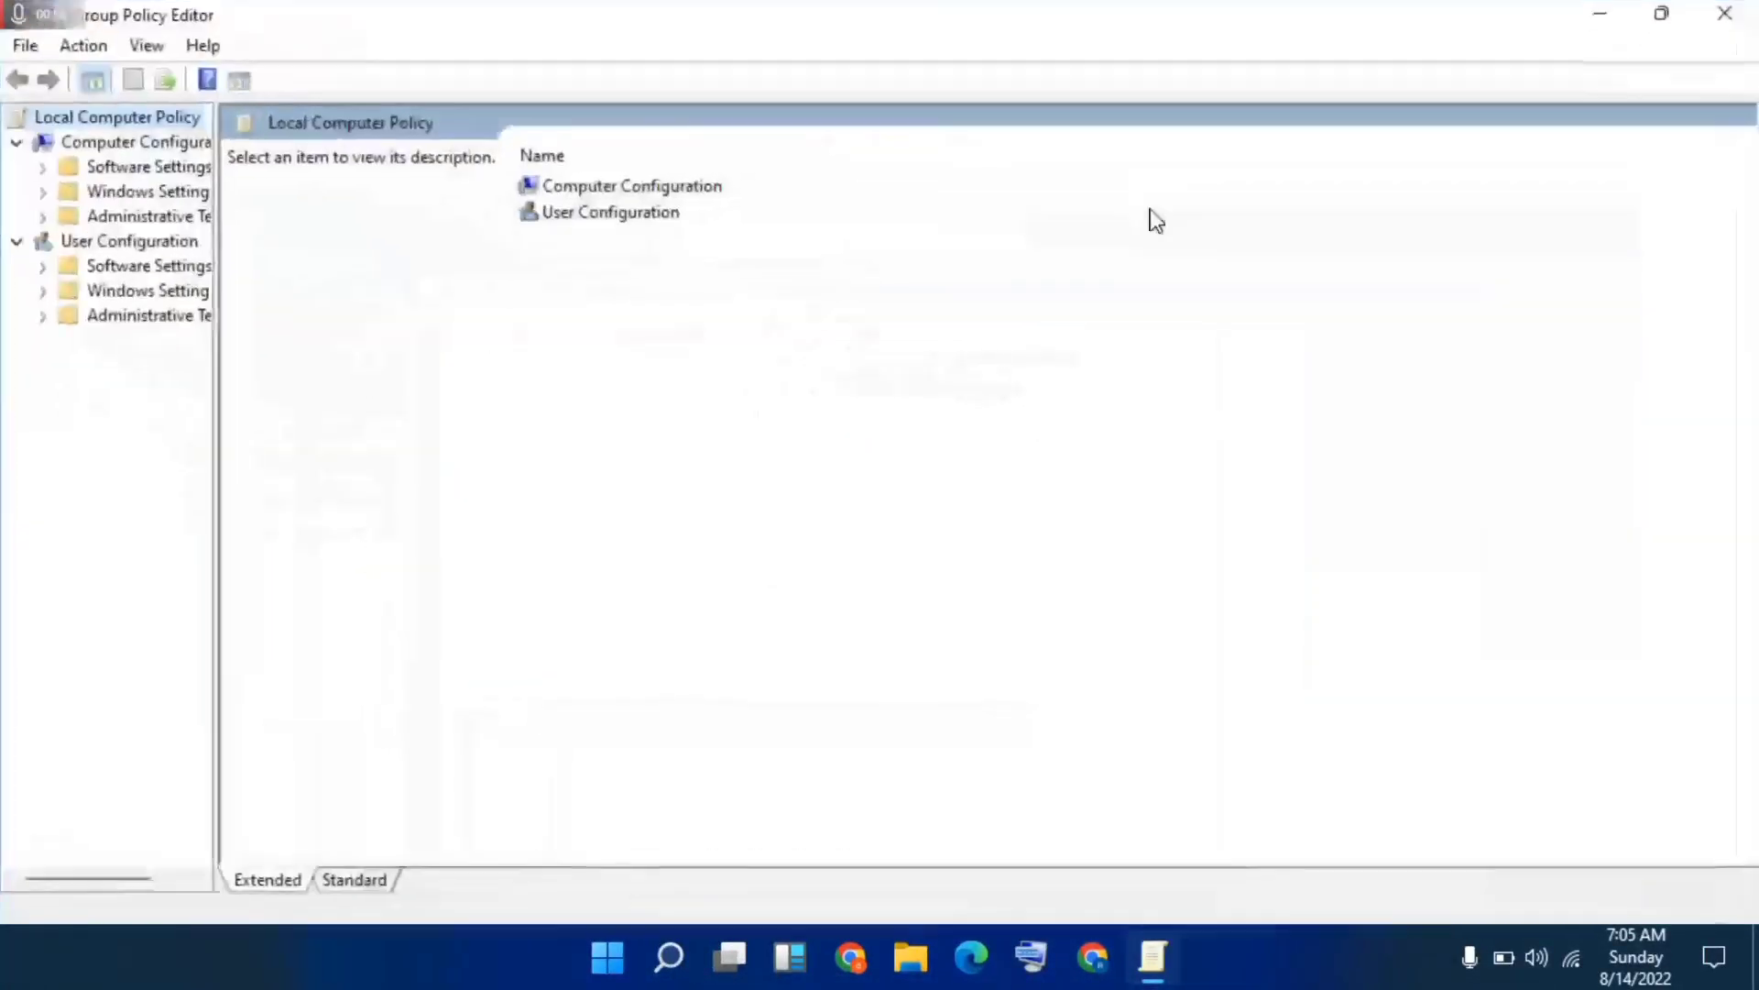
Step: Open the Windows Update policies in Computer Configuration, under Administrative Templates and Windows Components
click(163, 219)
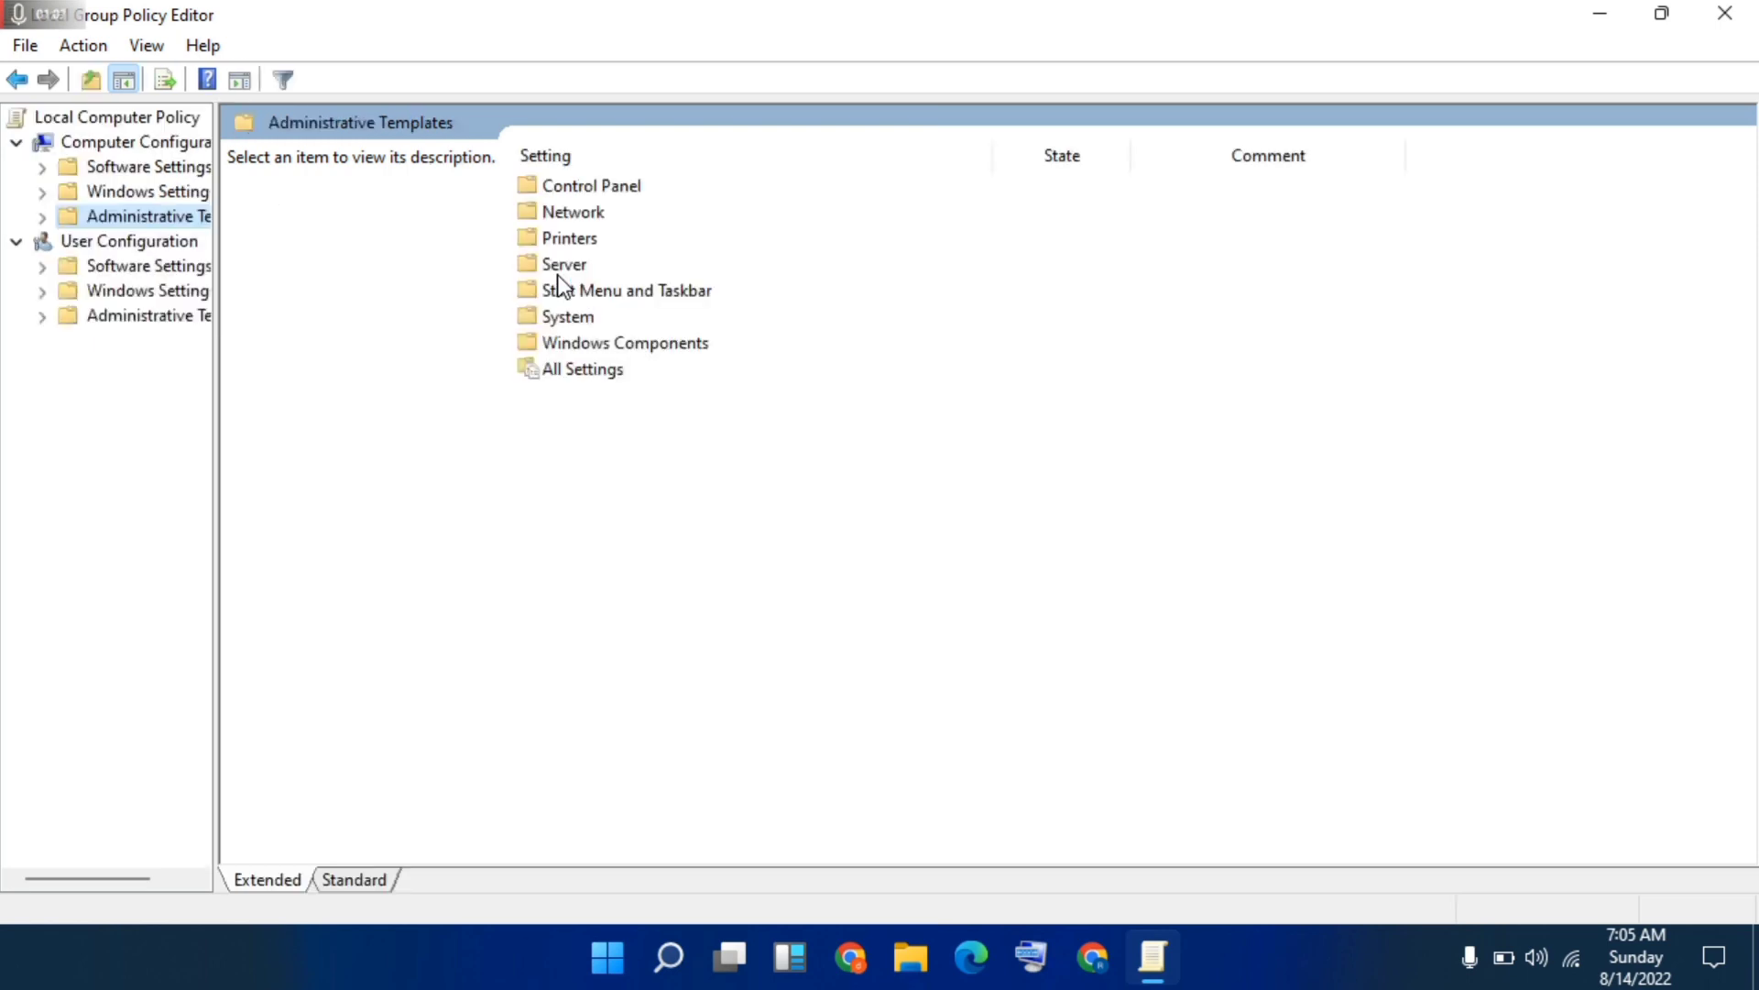
click(610, 368)
click(622, 344)
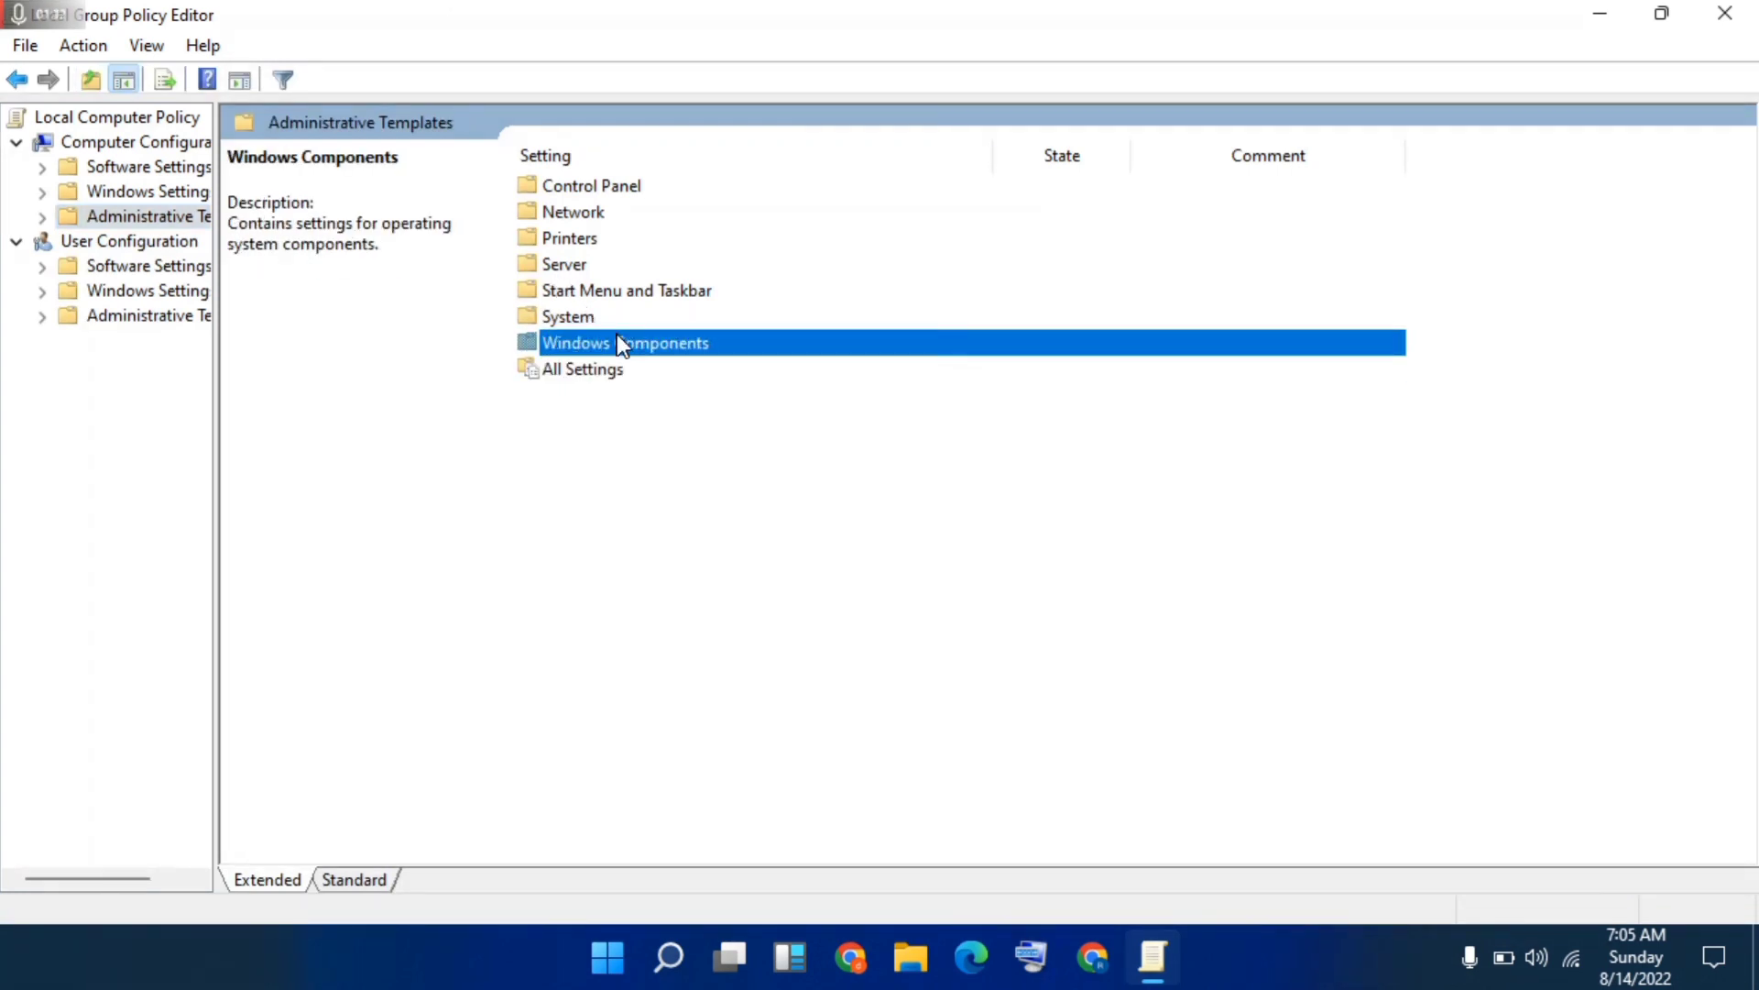
double_click(621, 342)
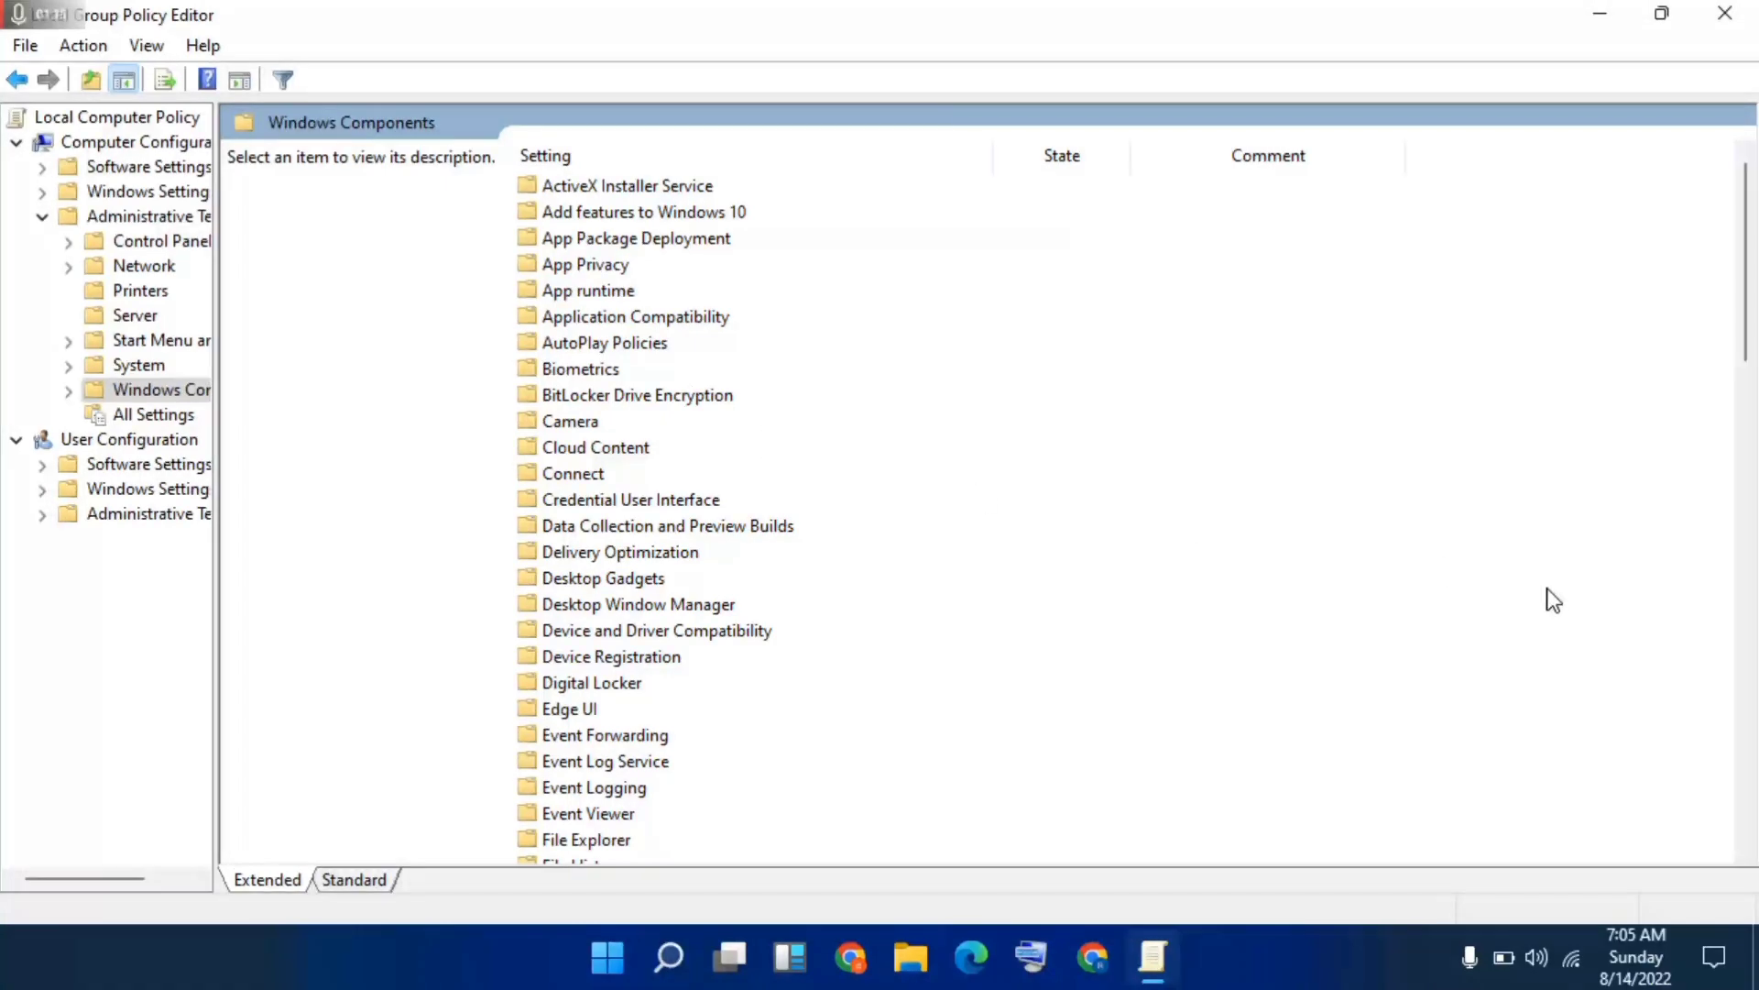
click(1749, 570)
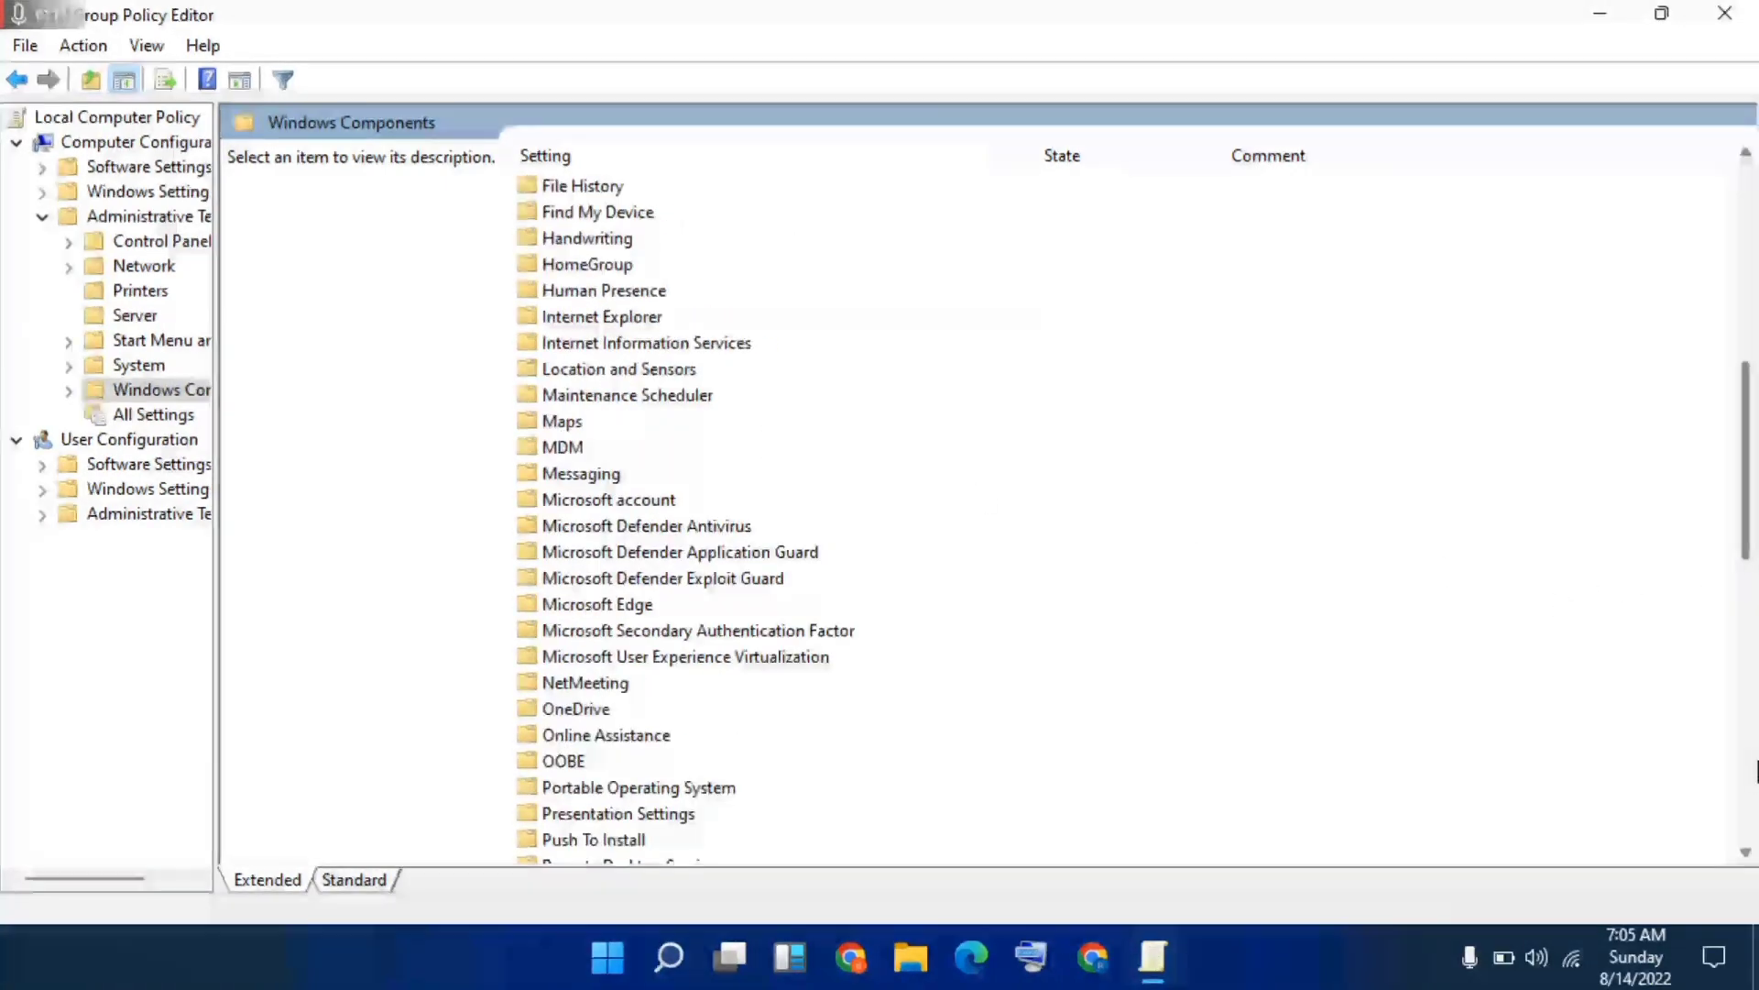
click(1750, 805)
click(1749, 805)
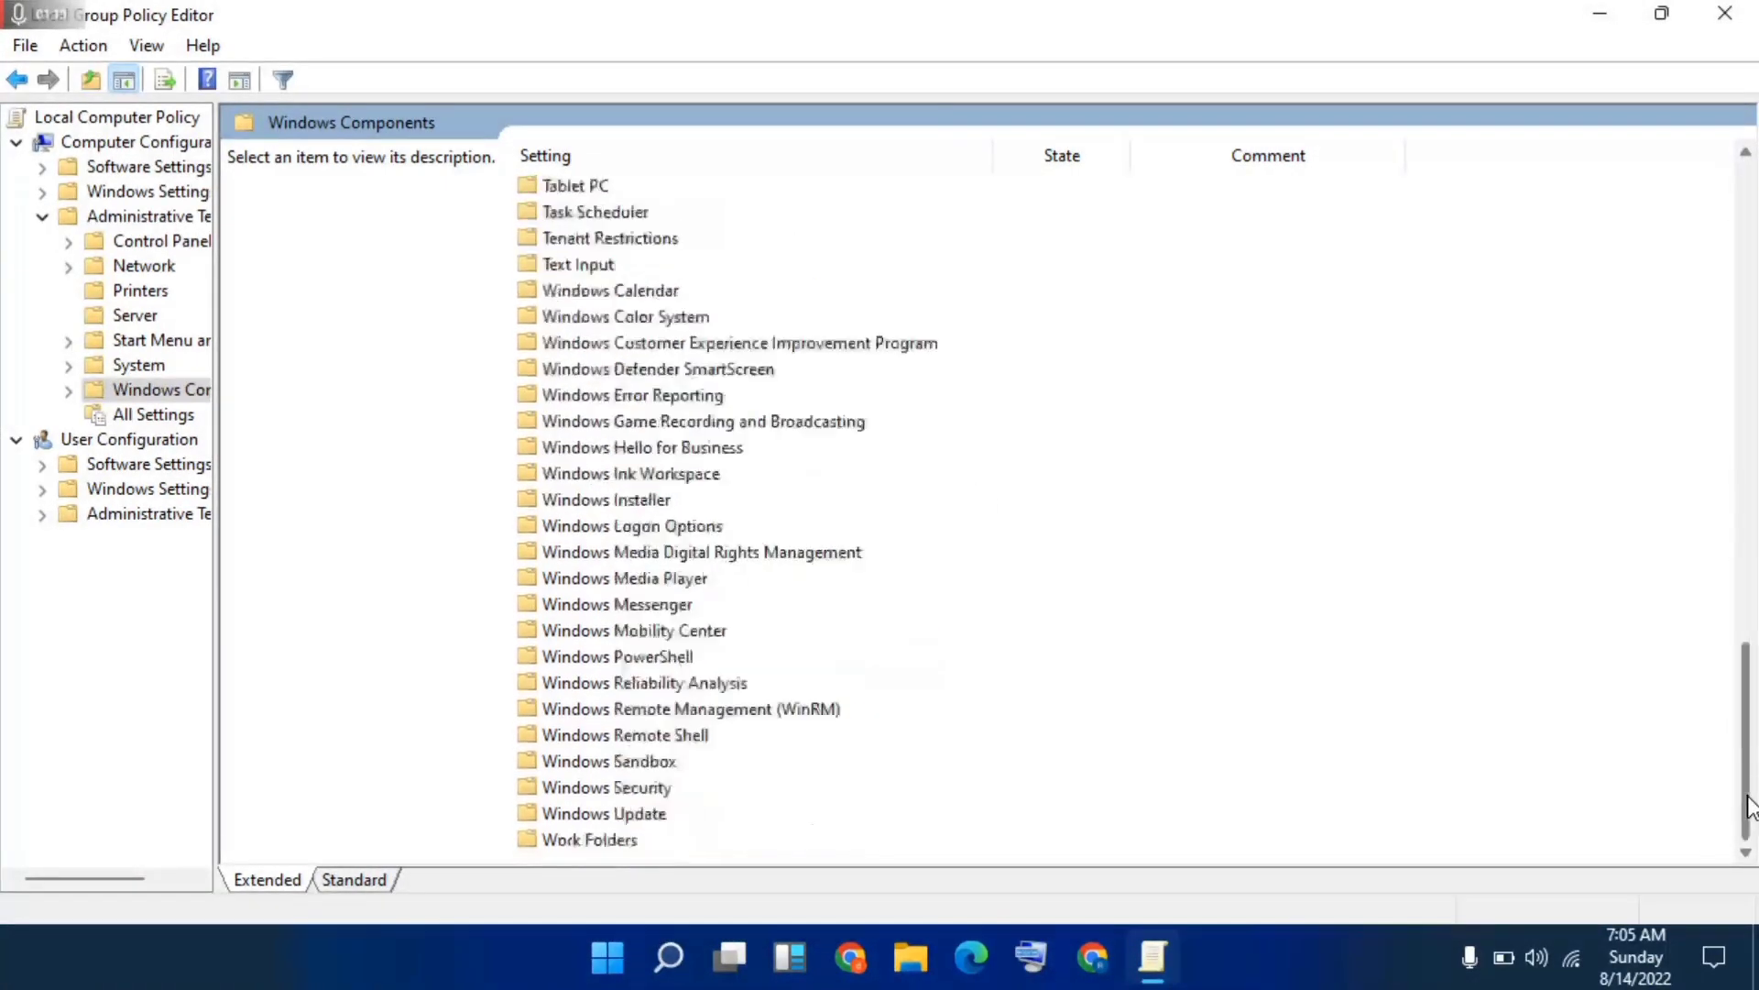
double_click(592, 816)
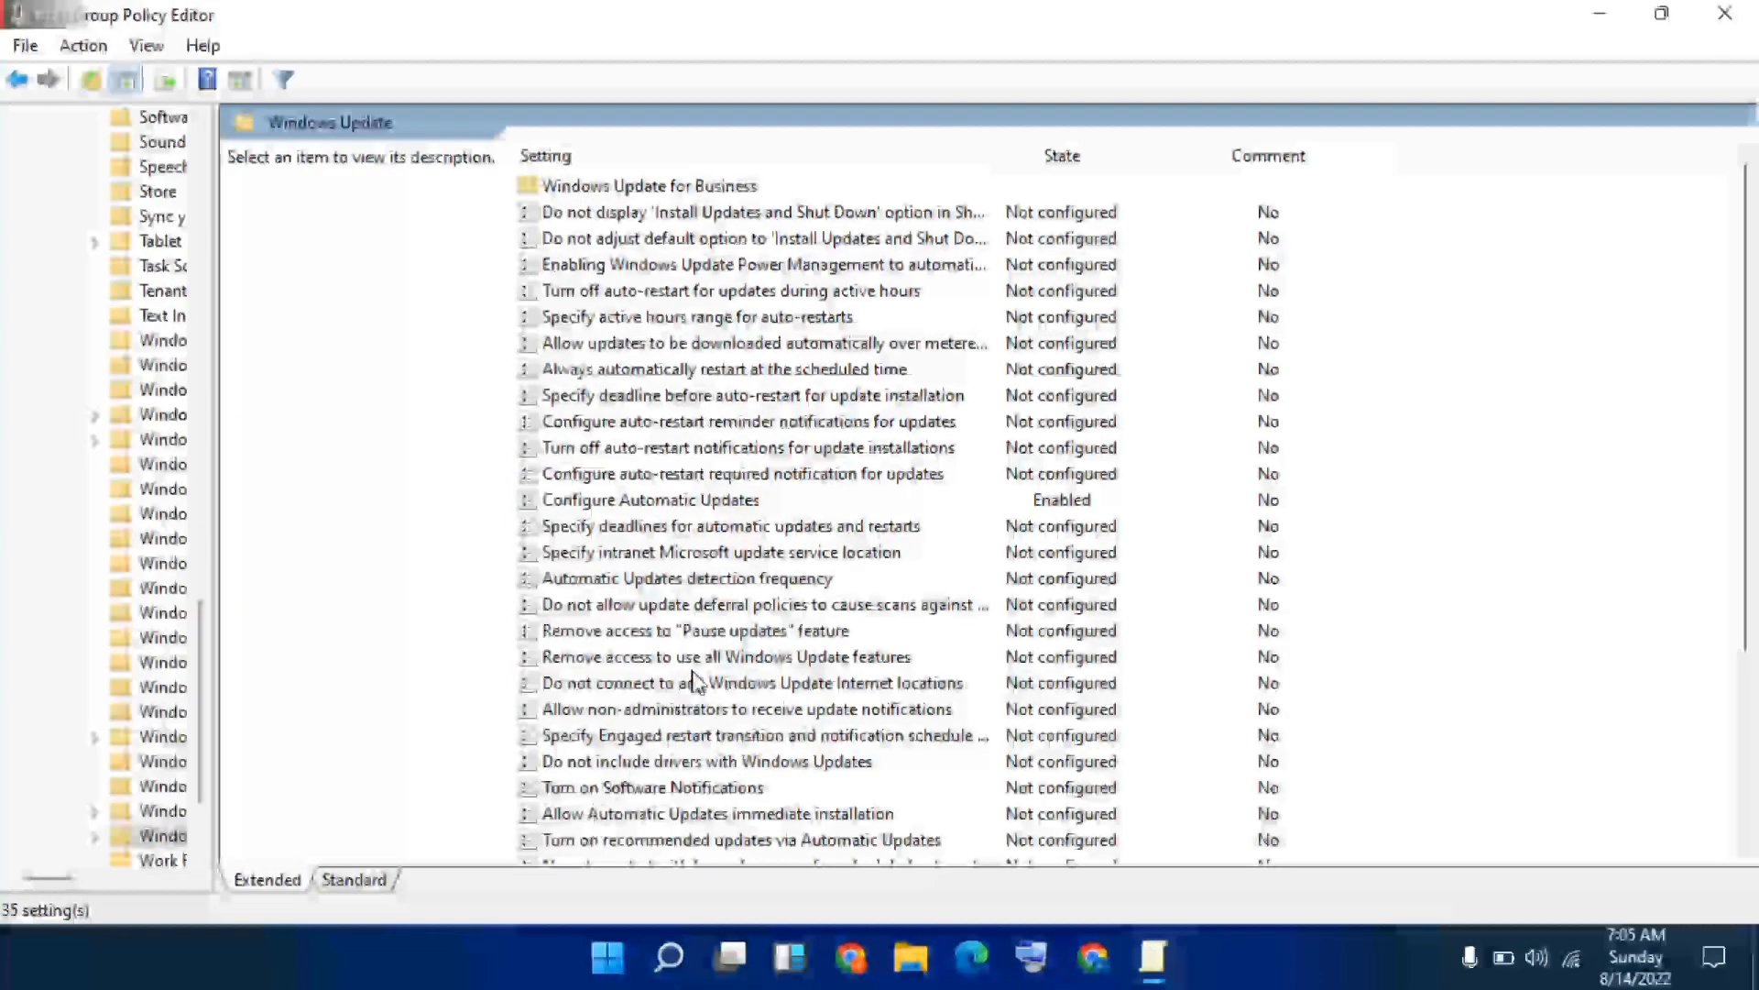
Step: Set the Configure Automatic Updates policy to Enabled, confirm it, and close the policy editor
click(766, 503)
right_click(766, 503)
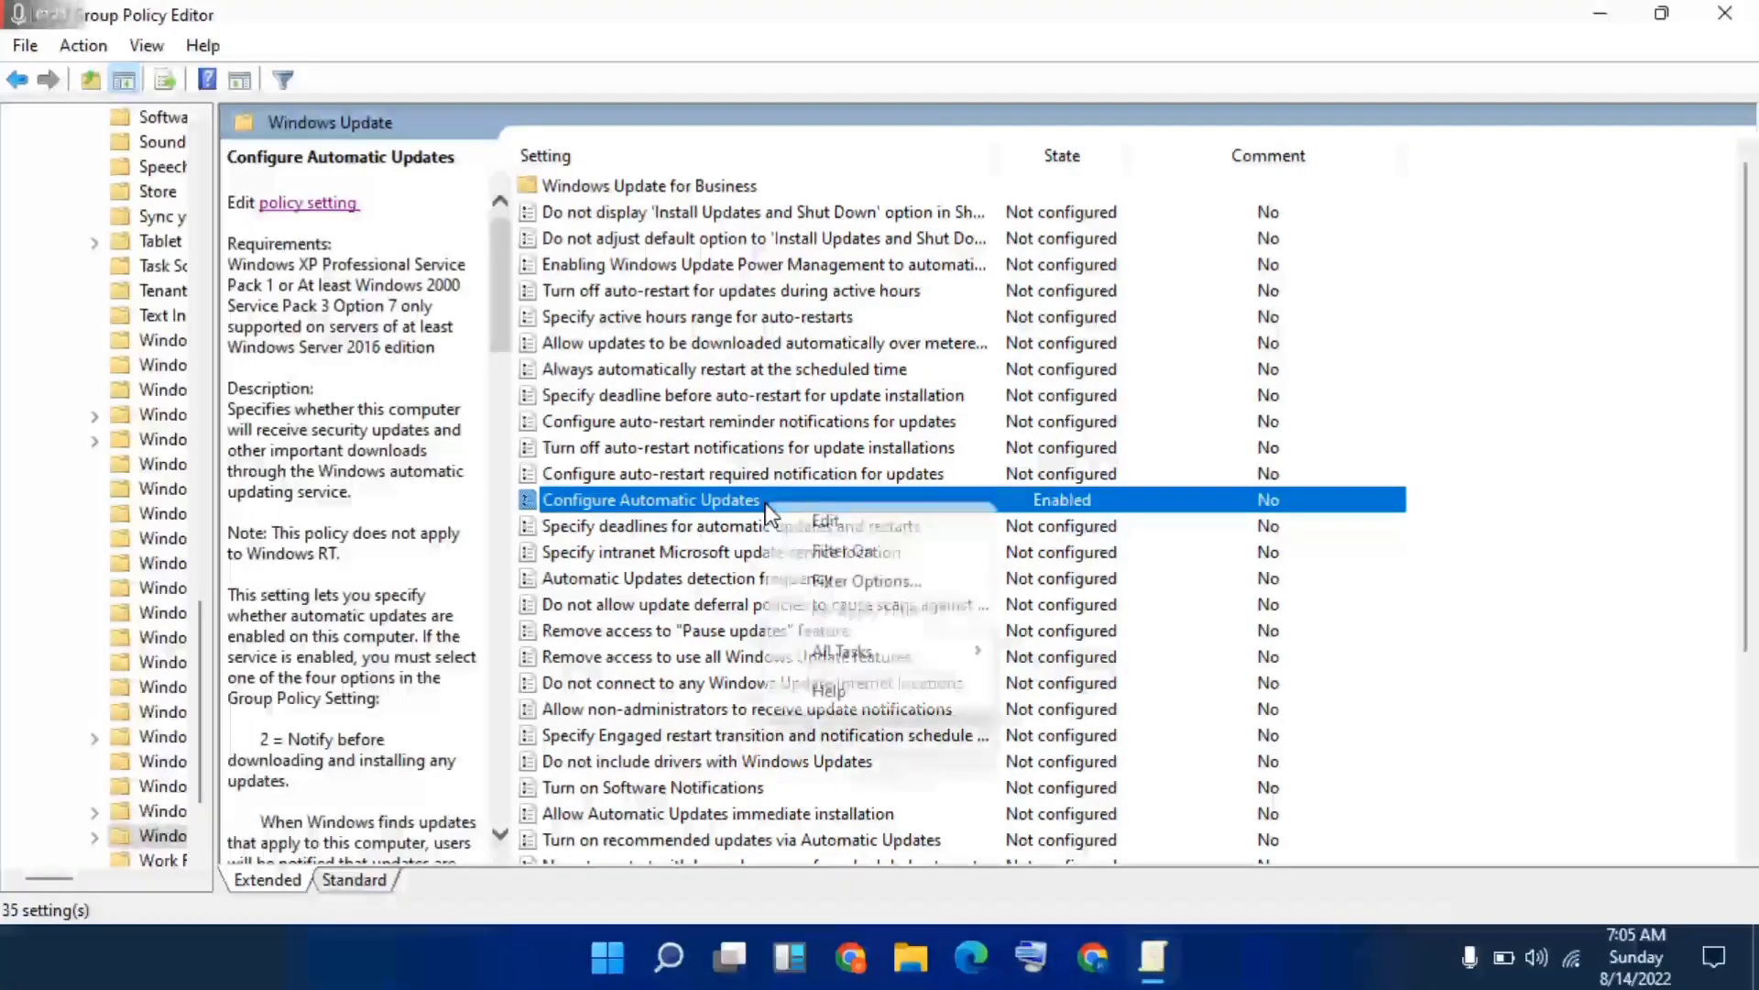
click(823, 524)
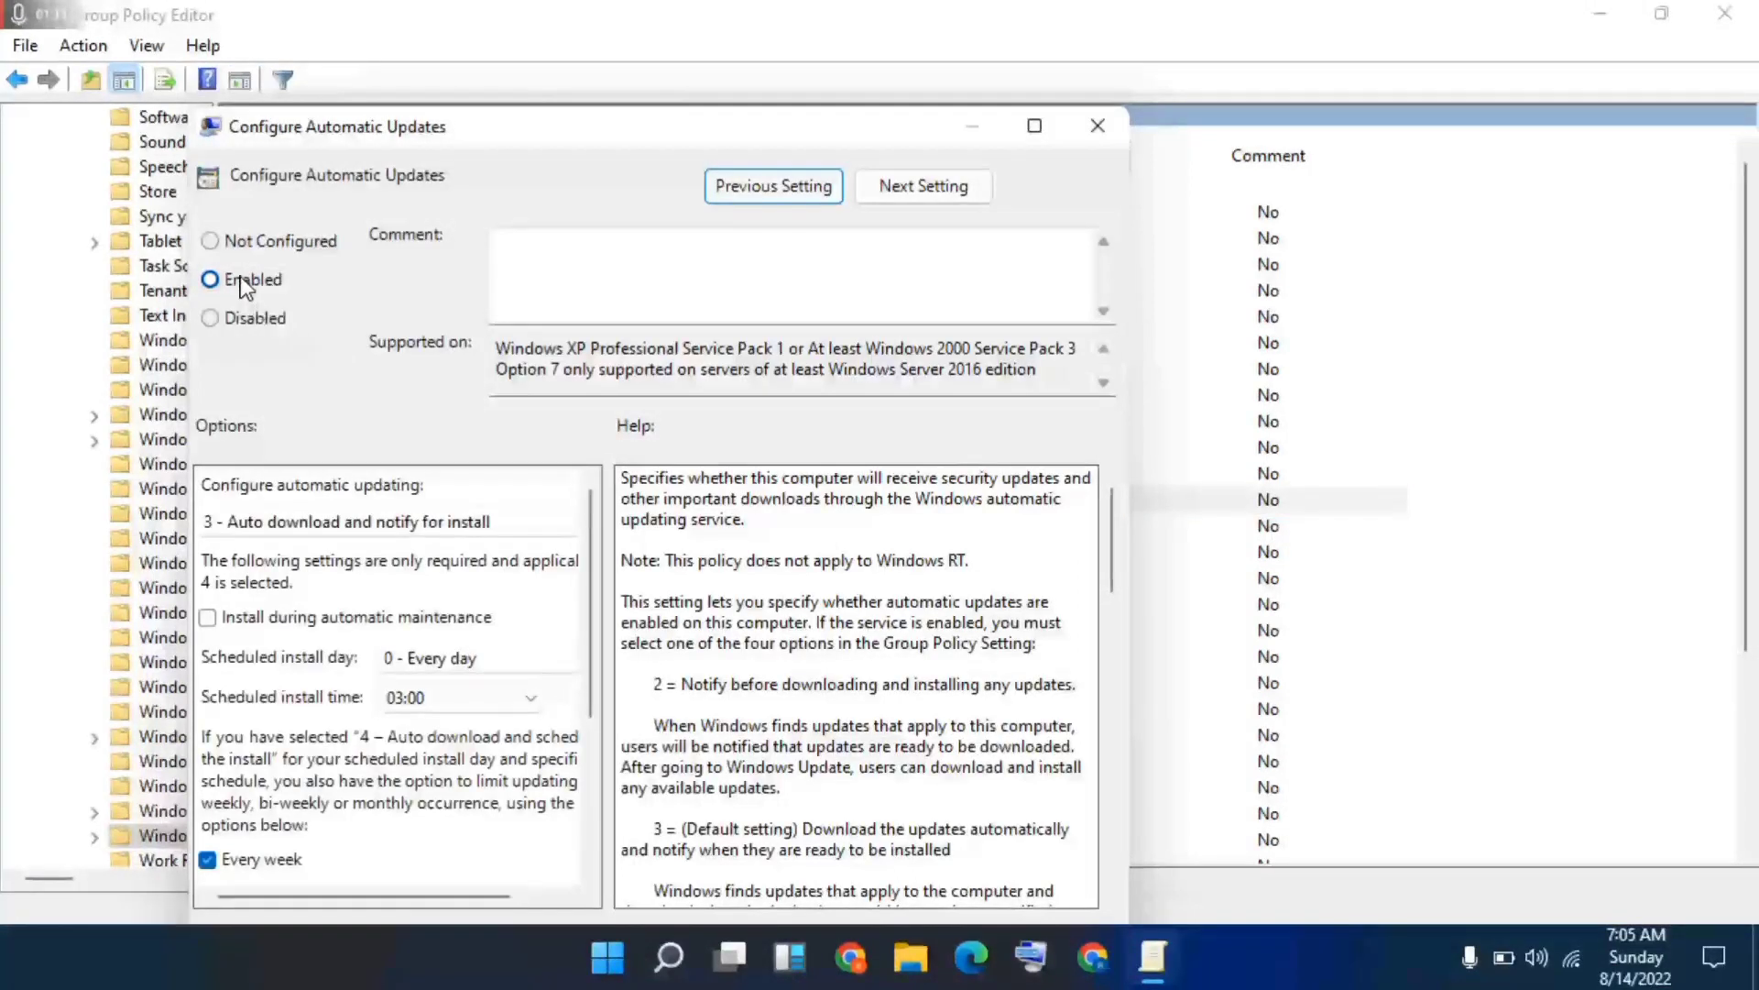
click(233, 277)
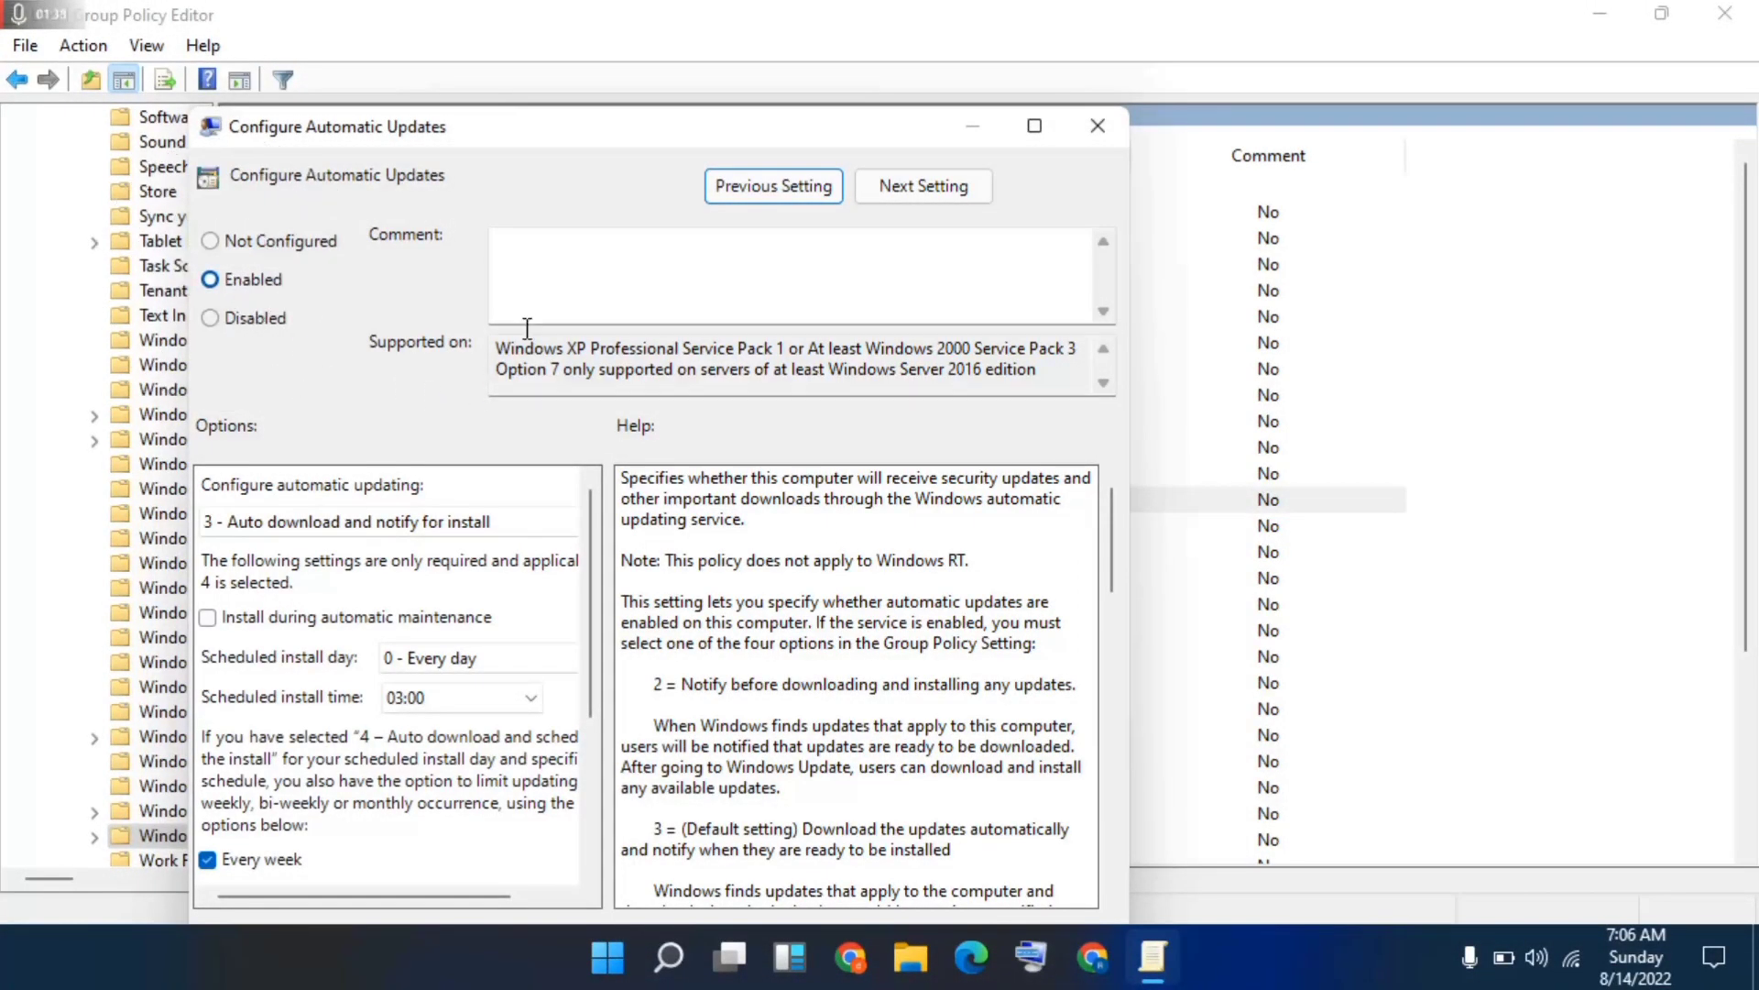
drag(653, 137, 680, 31)
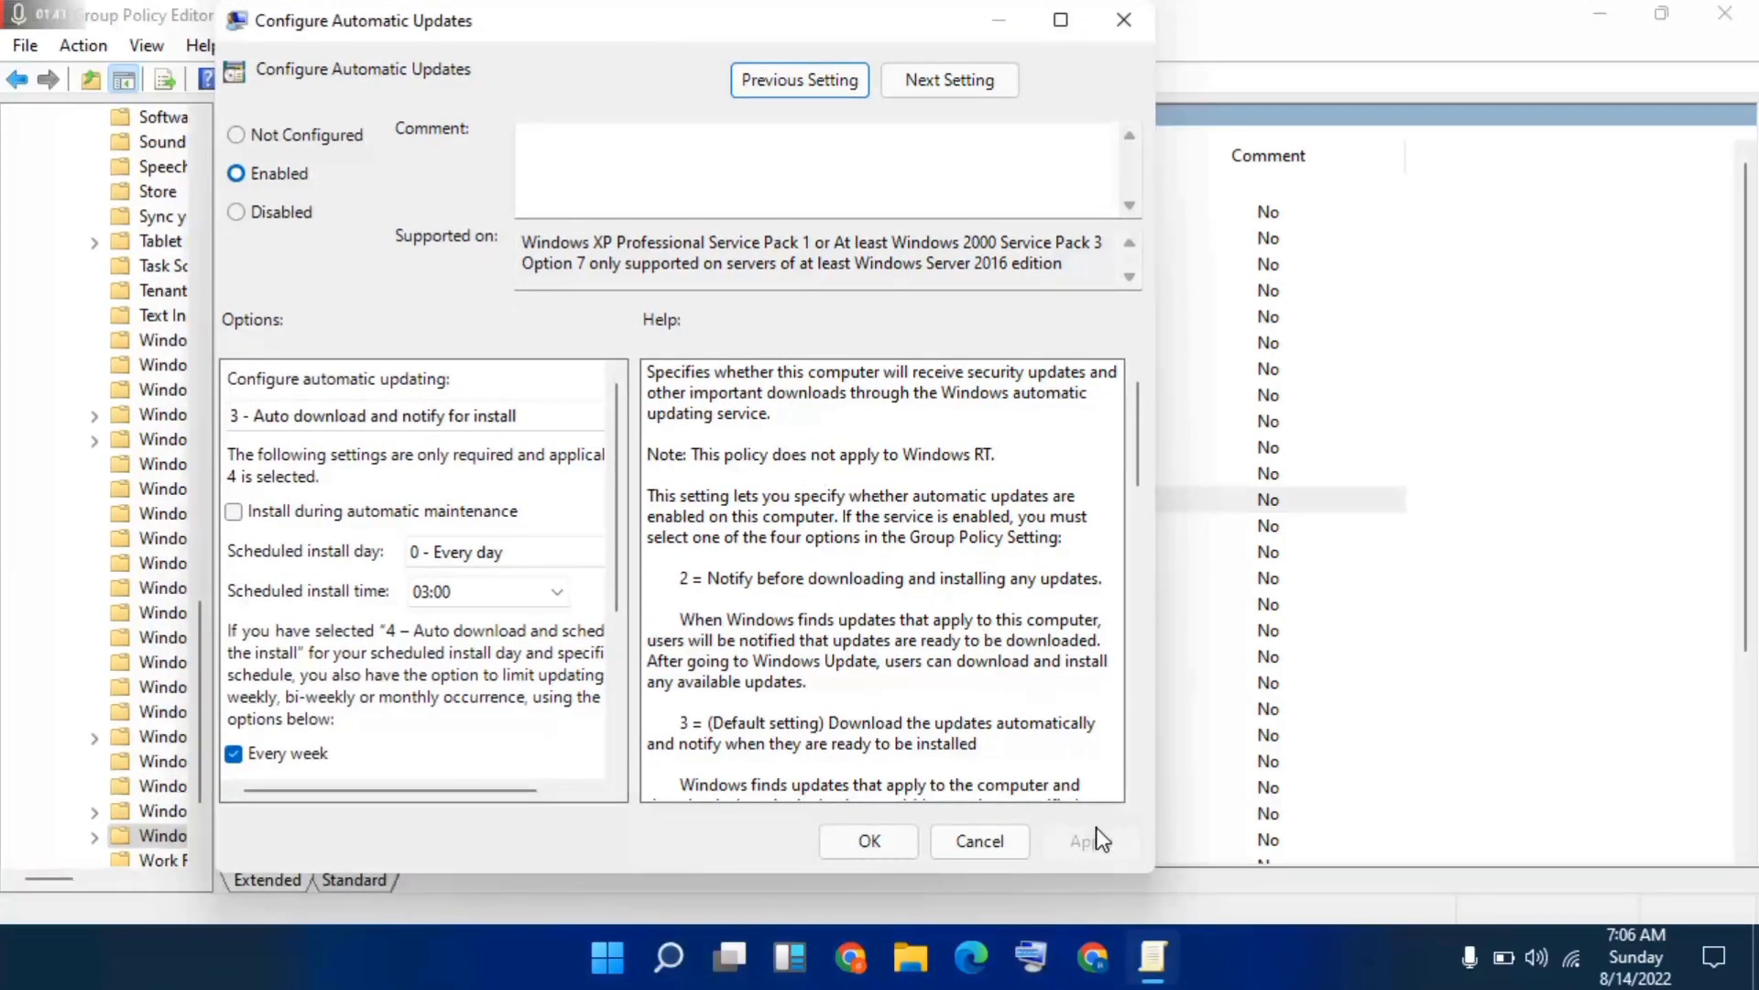
click(880, 845)
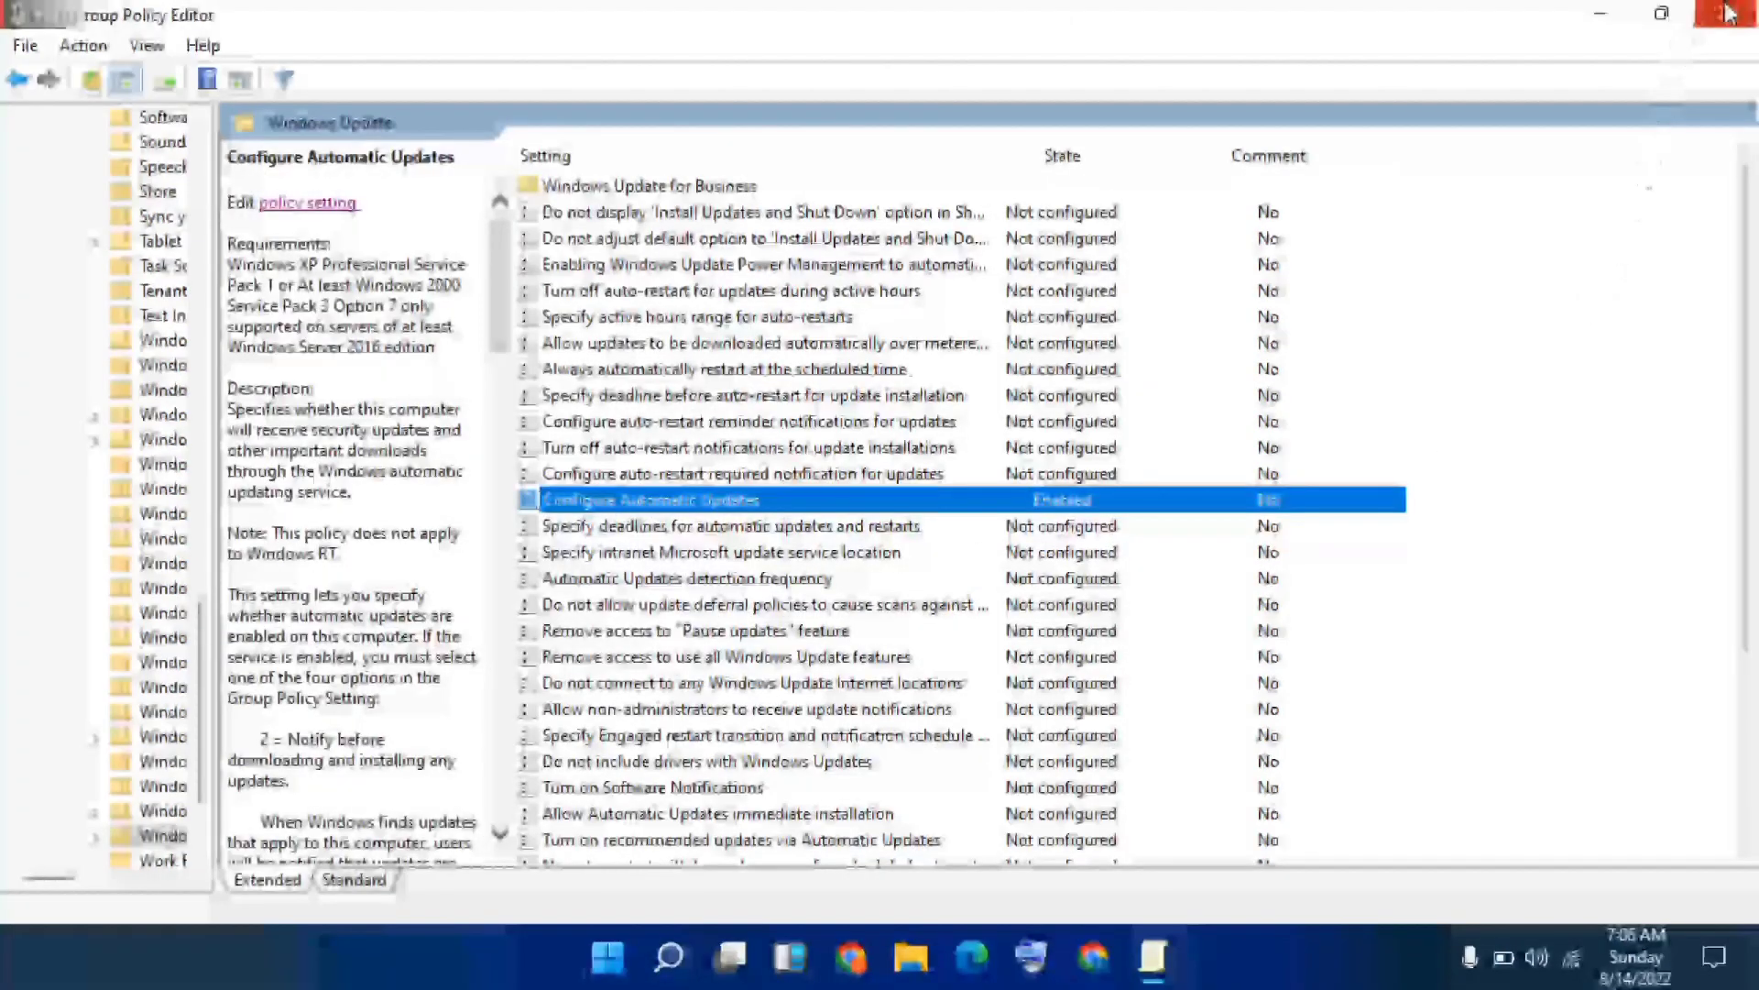
click(1727, 11)
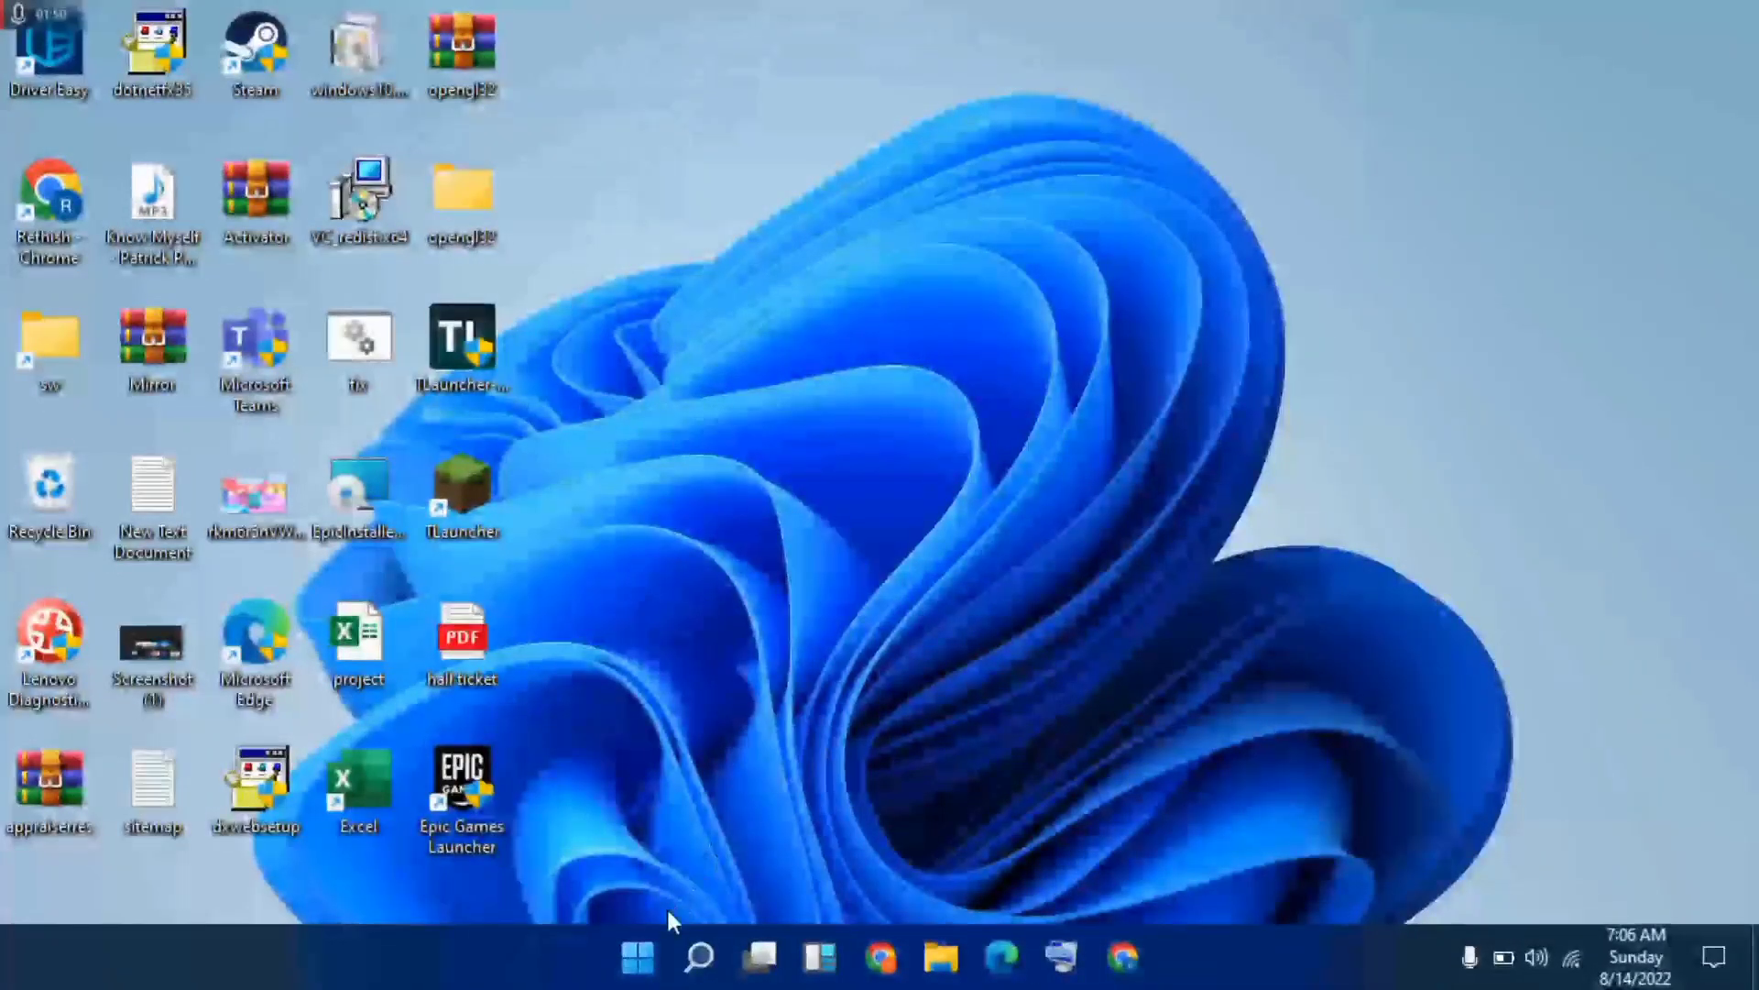
Step: Open Windows Settings and go to the additional troubleshooters under Update & Security, Troubleshoot
click(638, 957)
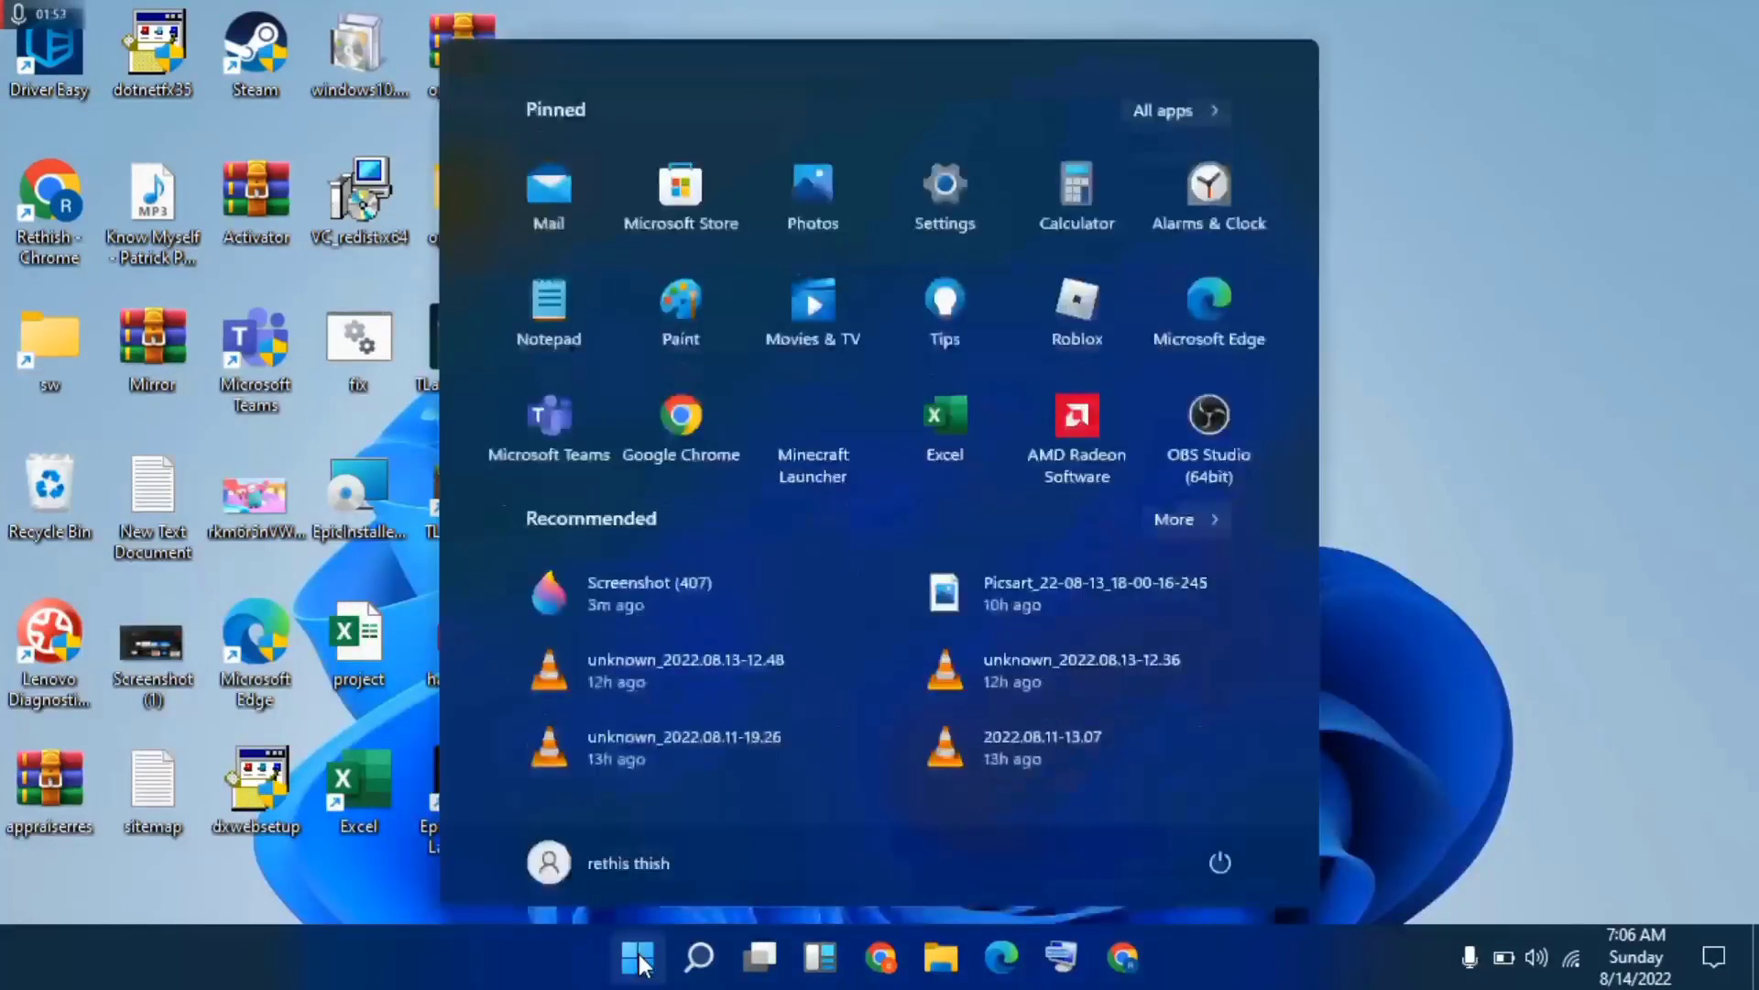
click(941, 174)
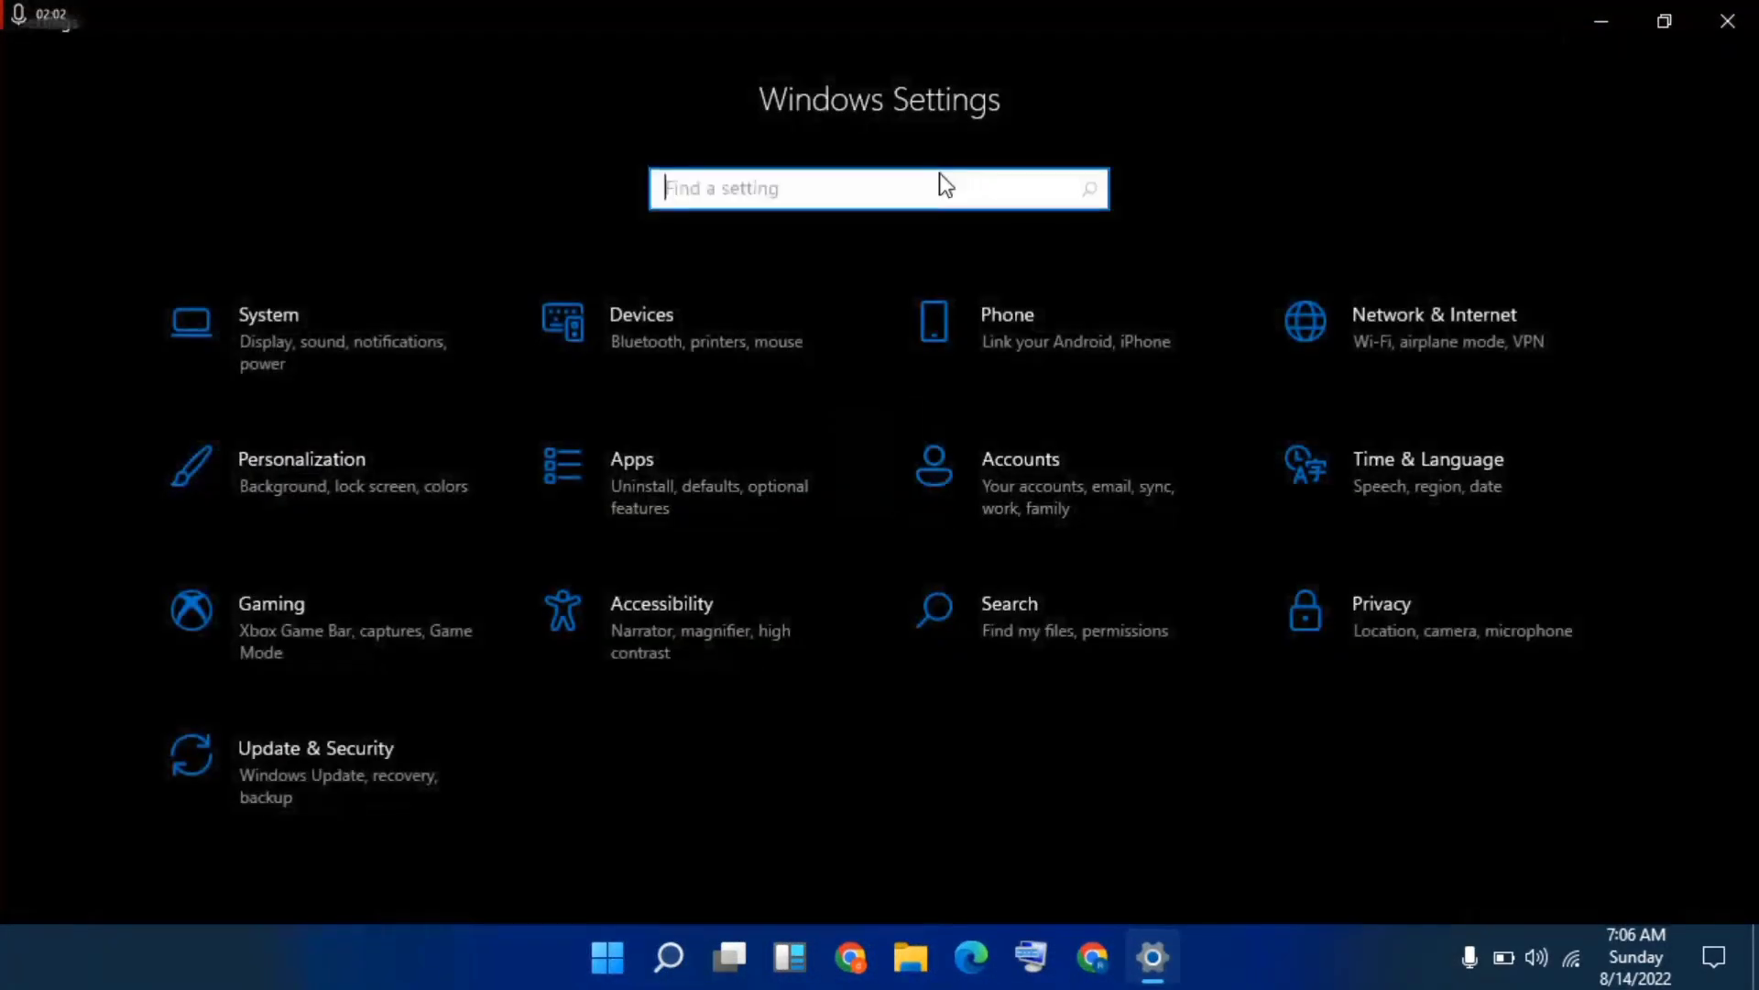
click(366, 778)
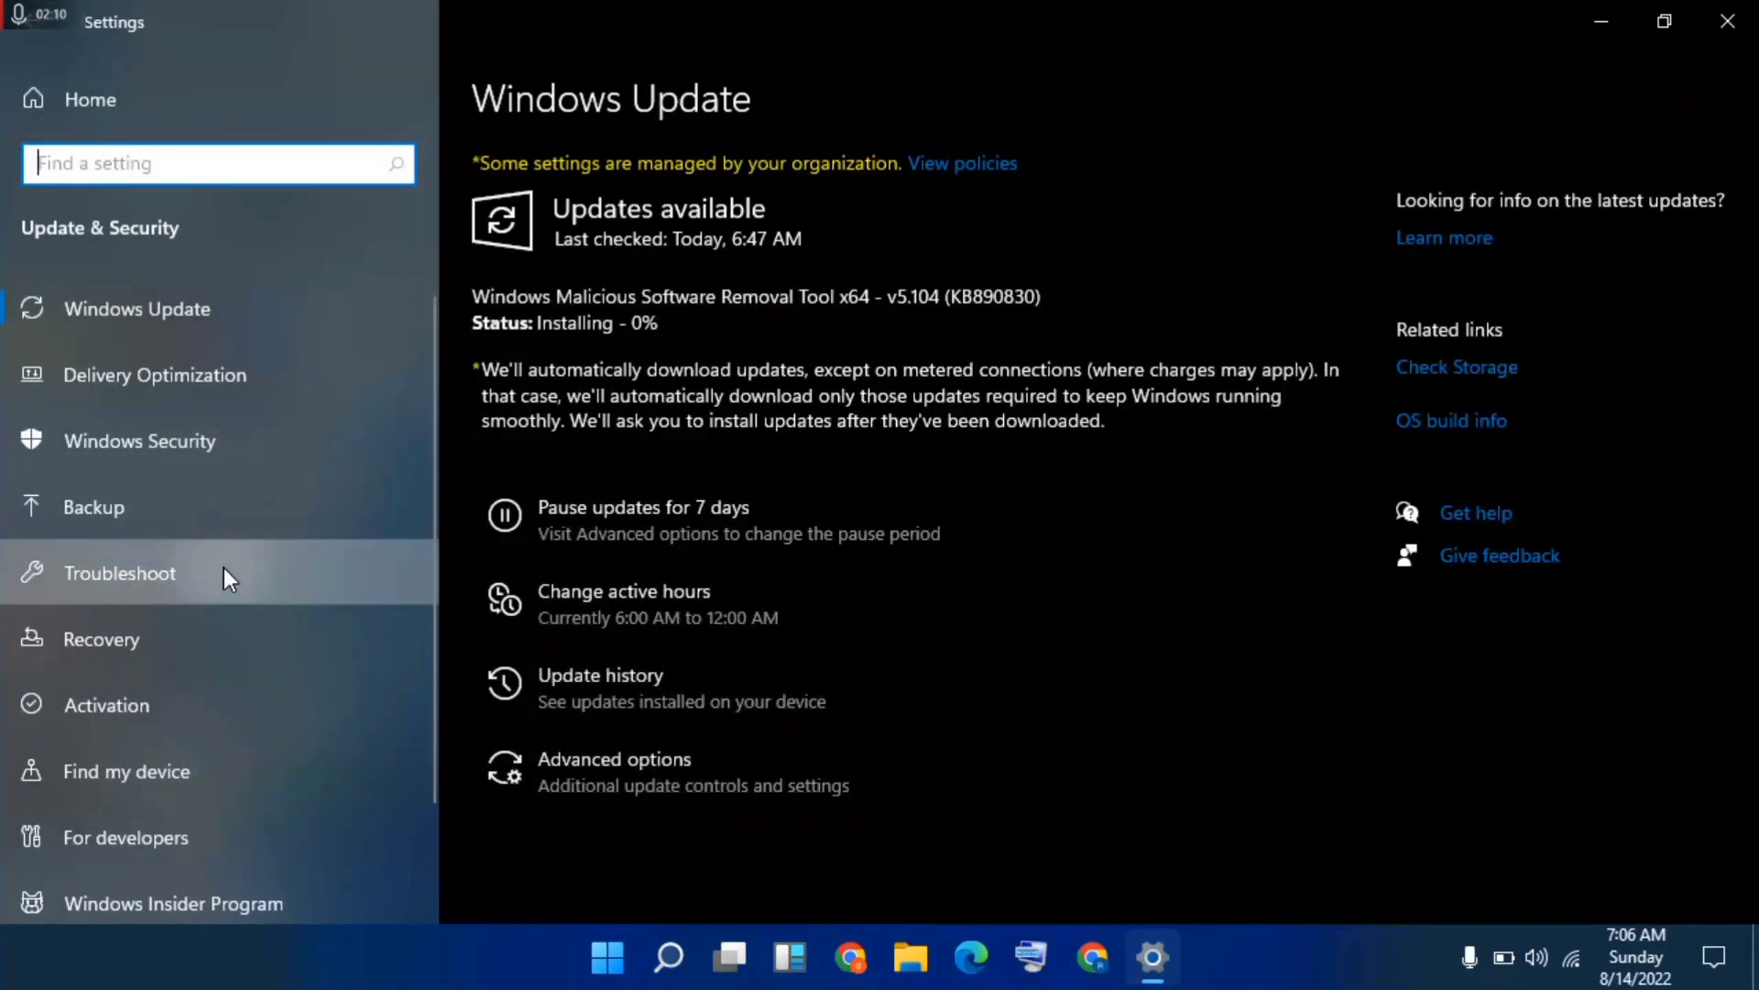
click(224, 568)
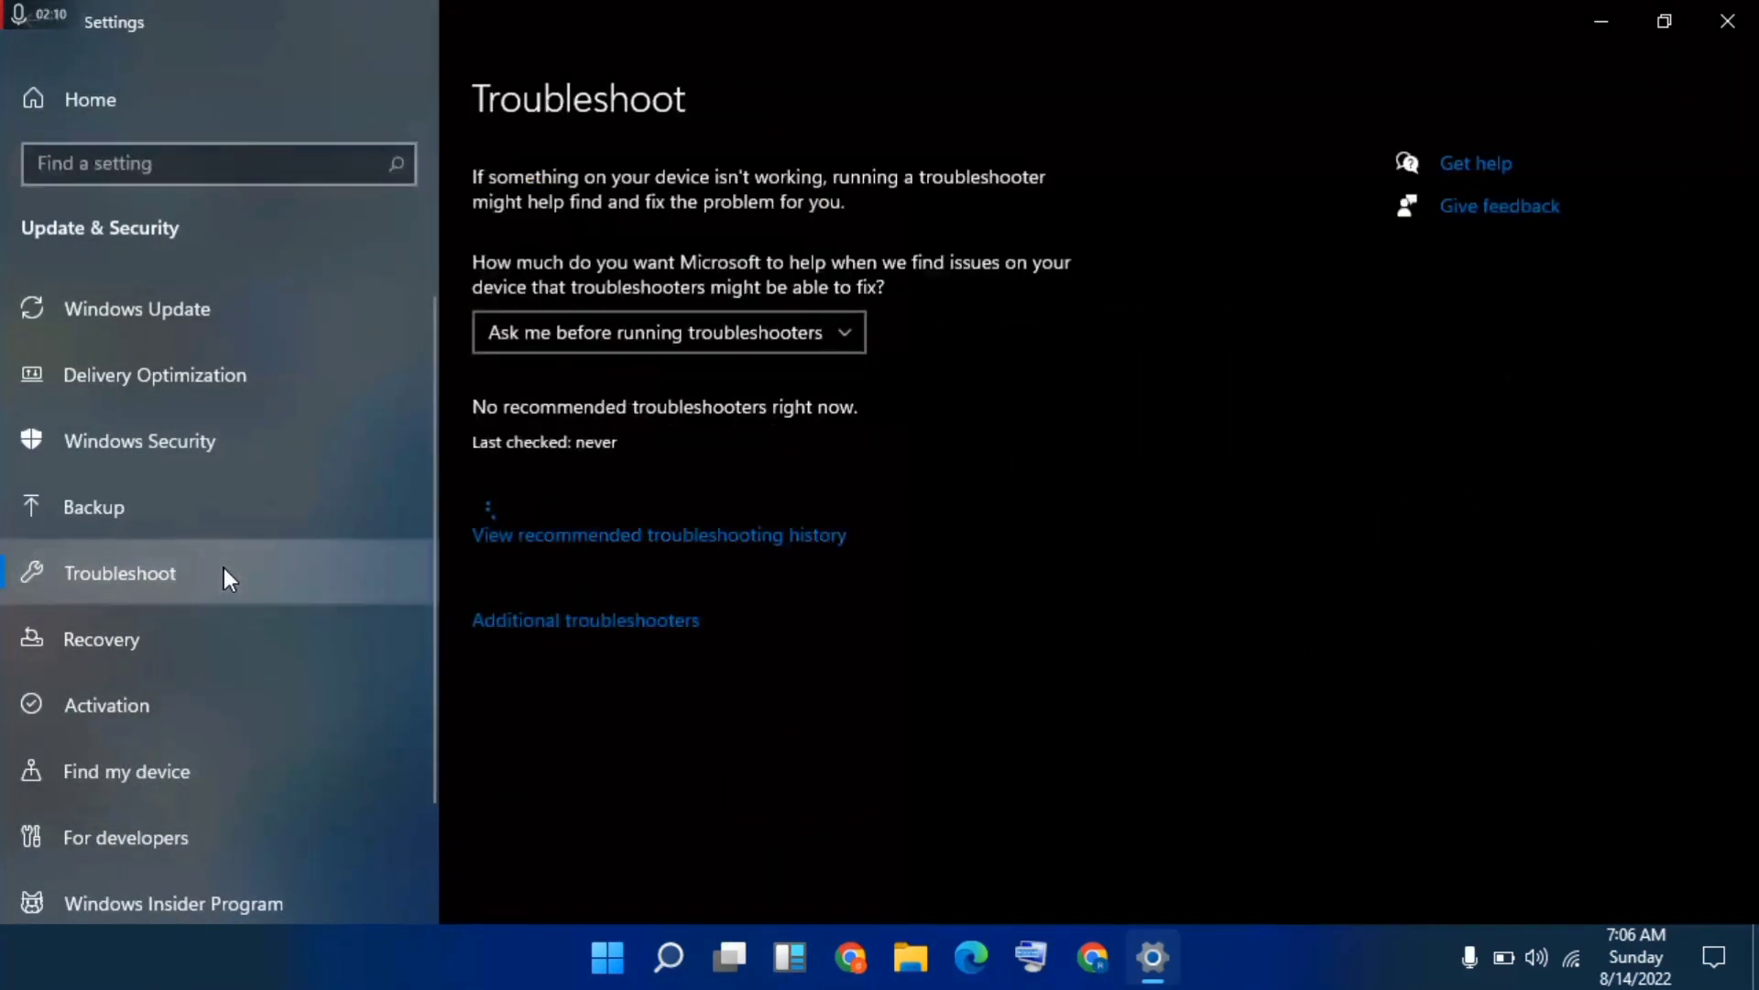
click(548, 623)
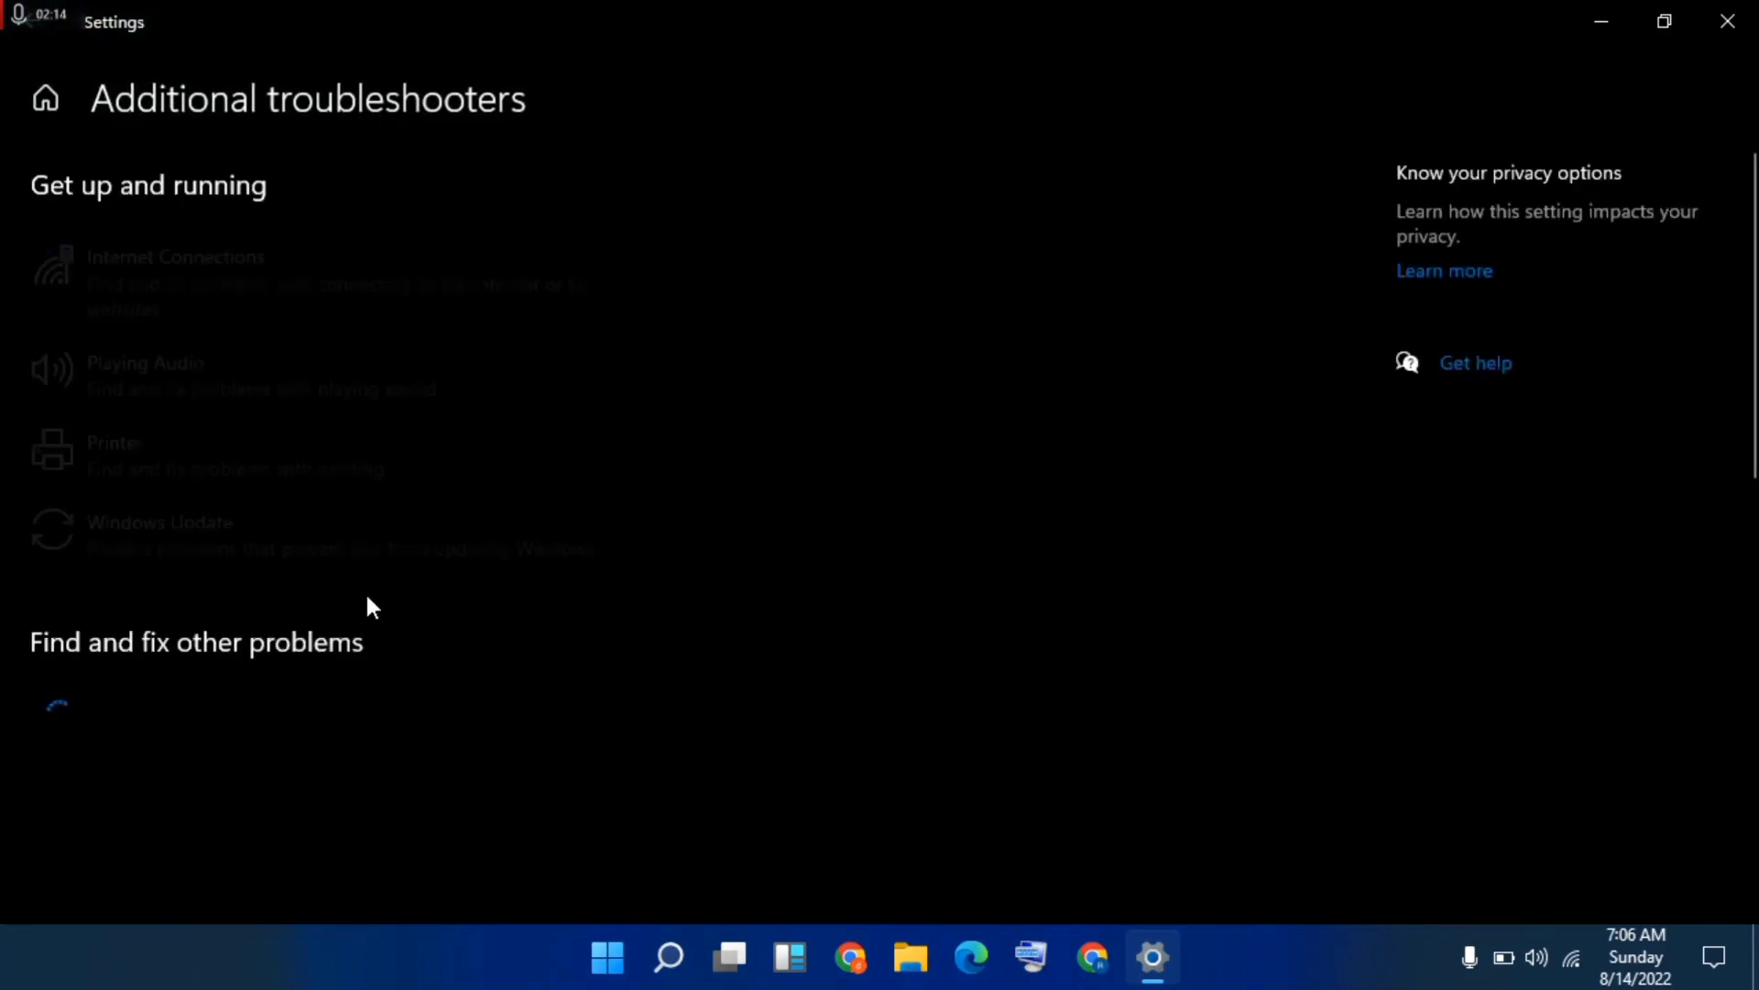
Step: Run the Windows Update troubleshooter and, once it completes, close it and Settings
click(321, 535)
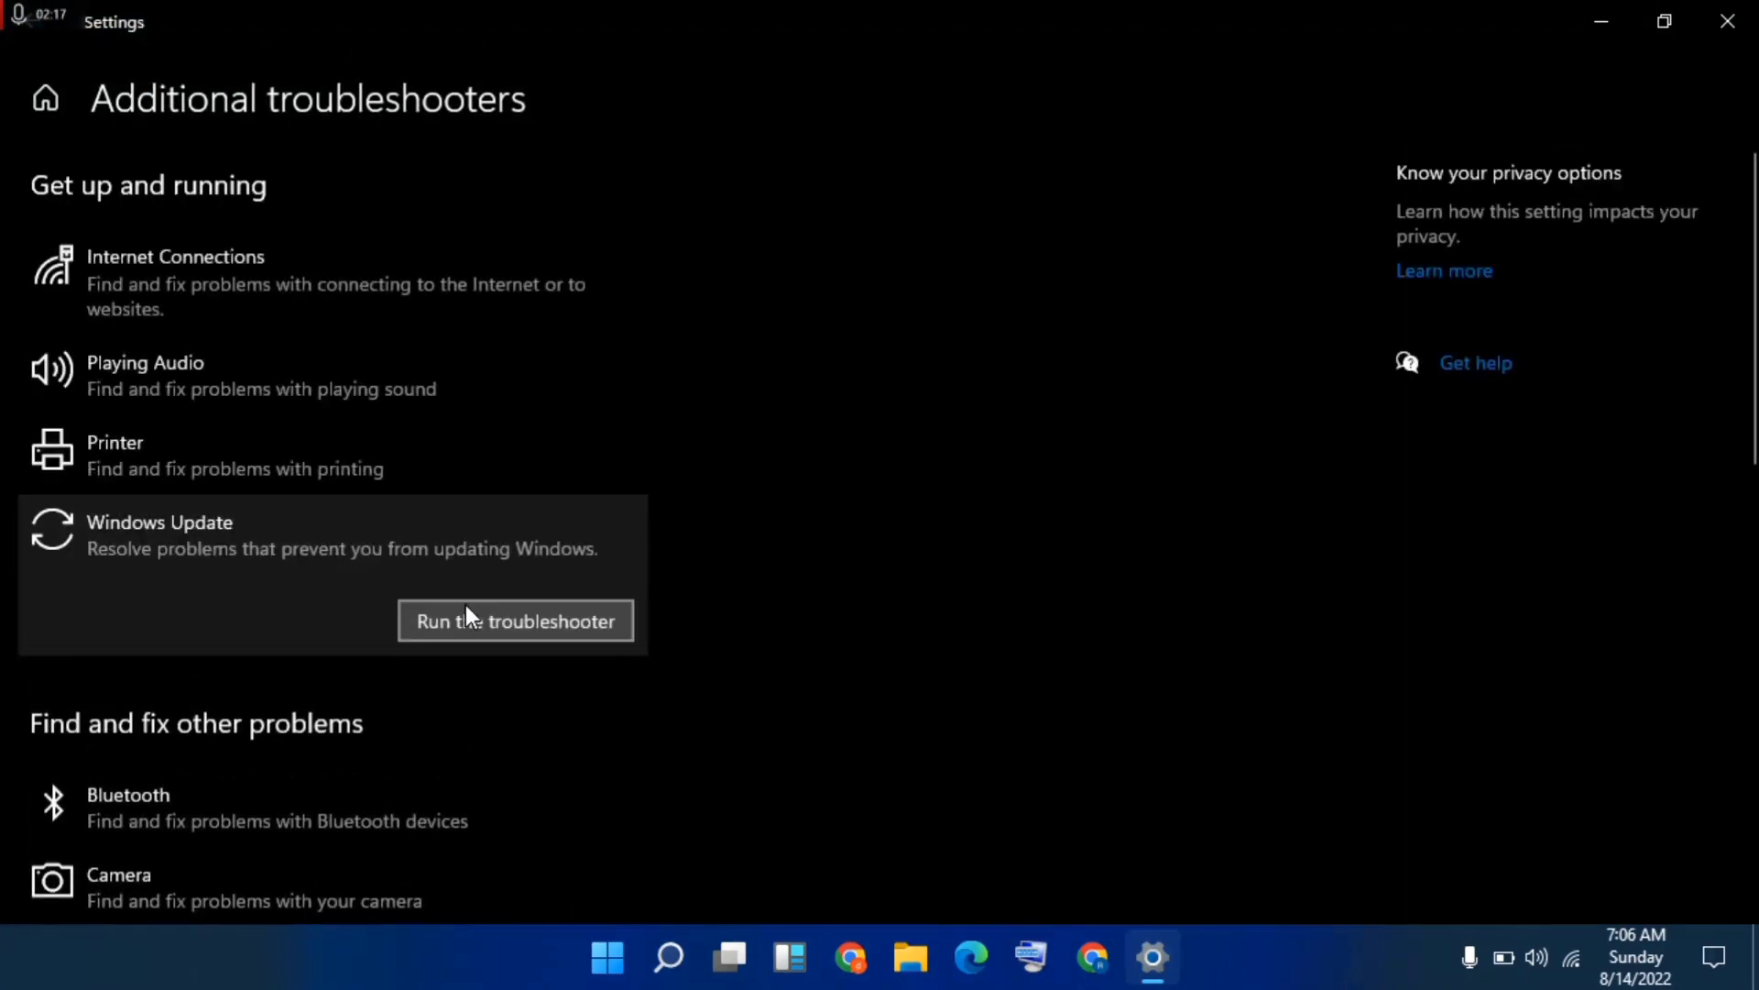
click(483, 621)
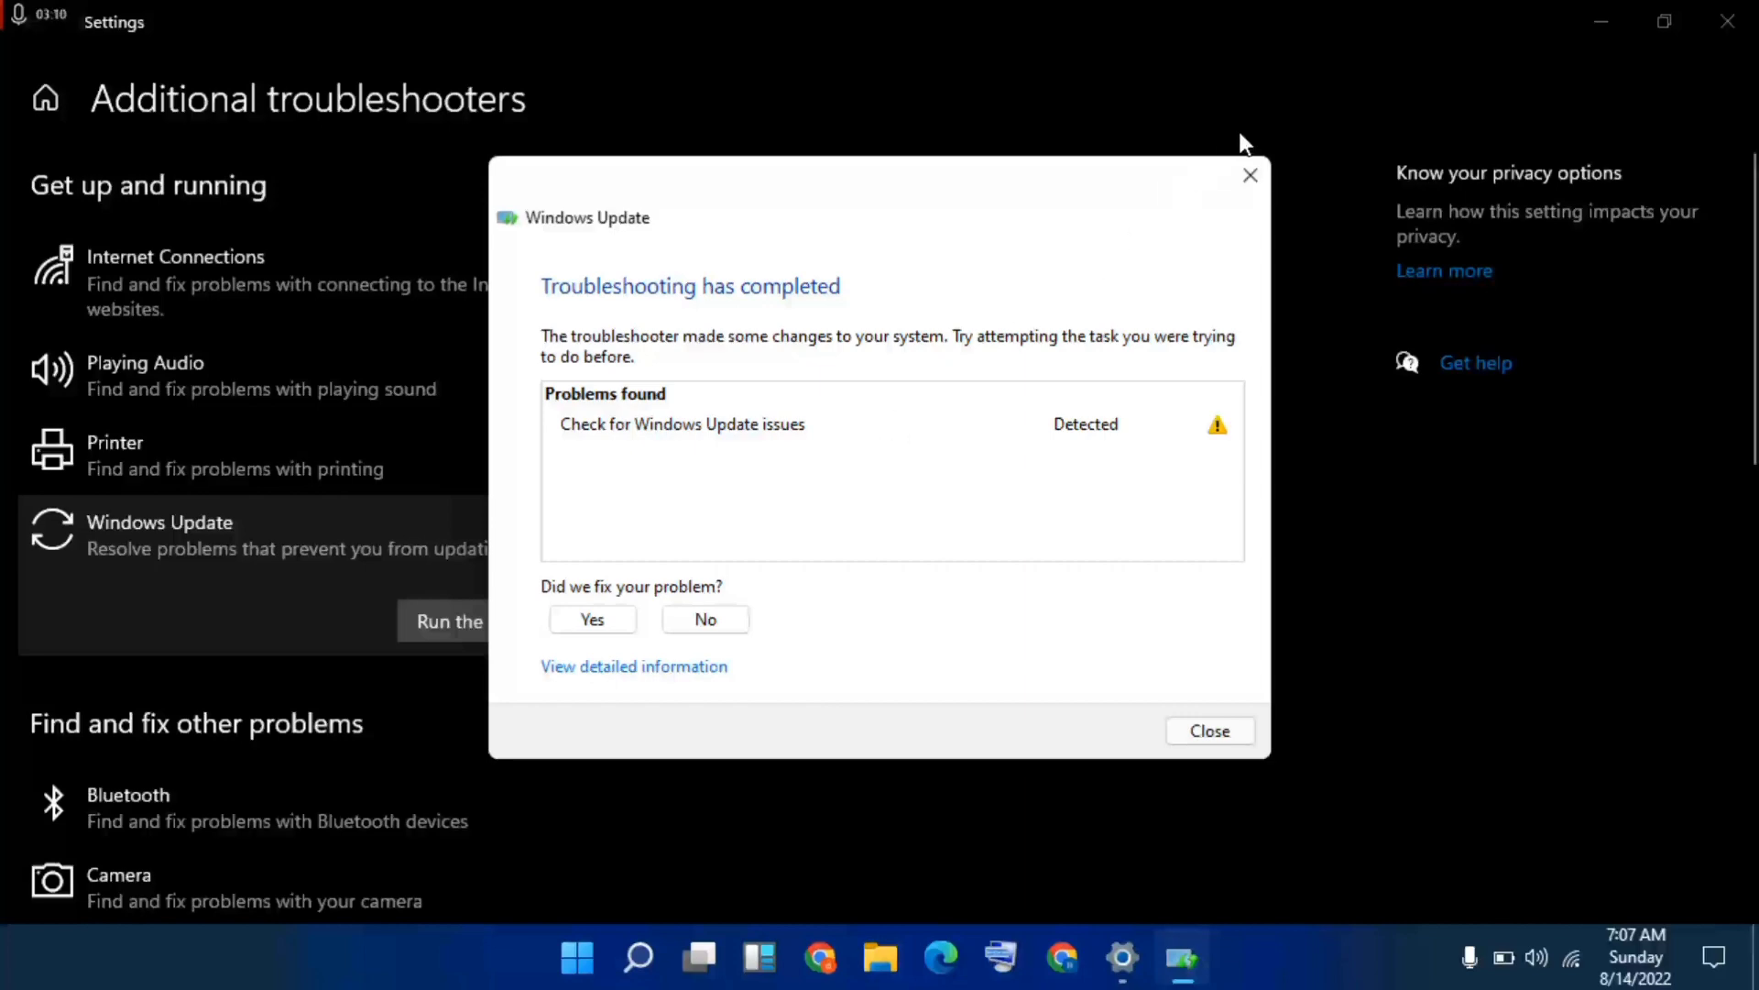
click(1250, 175)
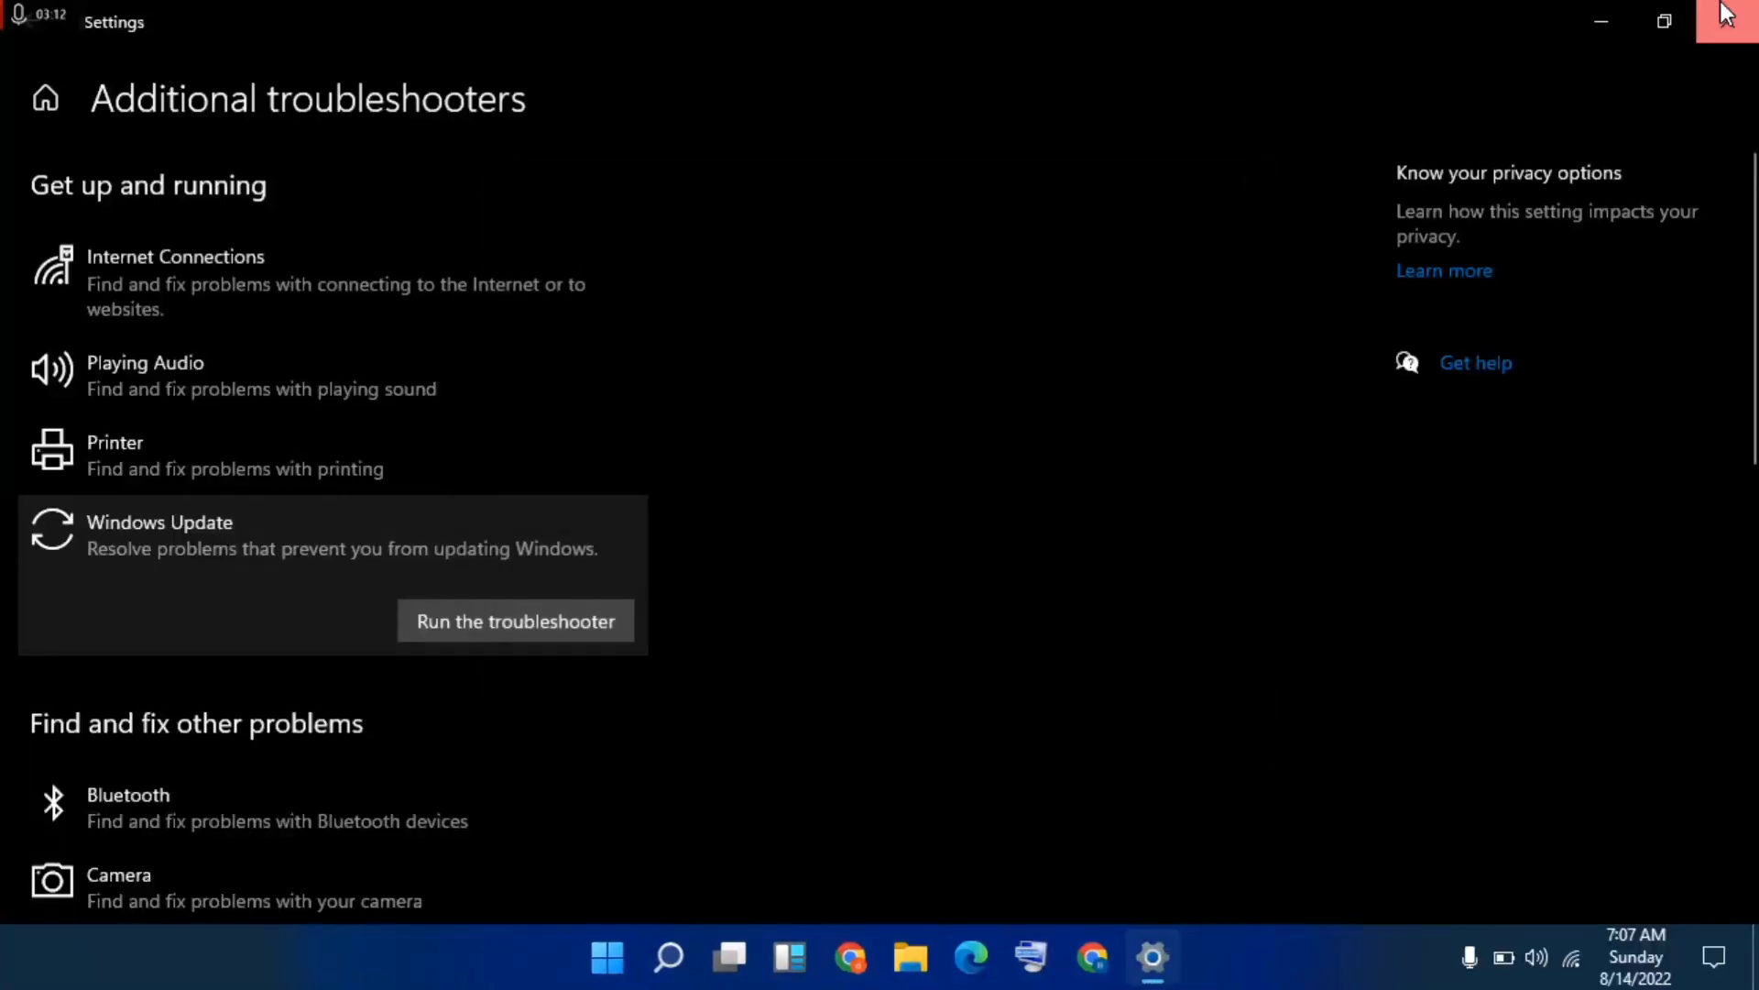
click(1726, 15)
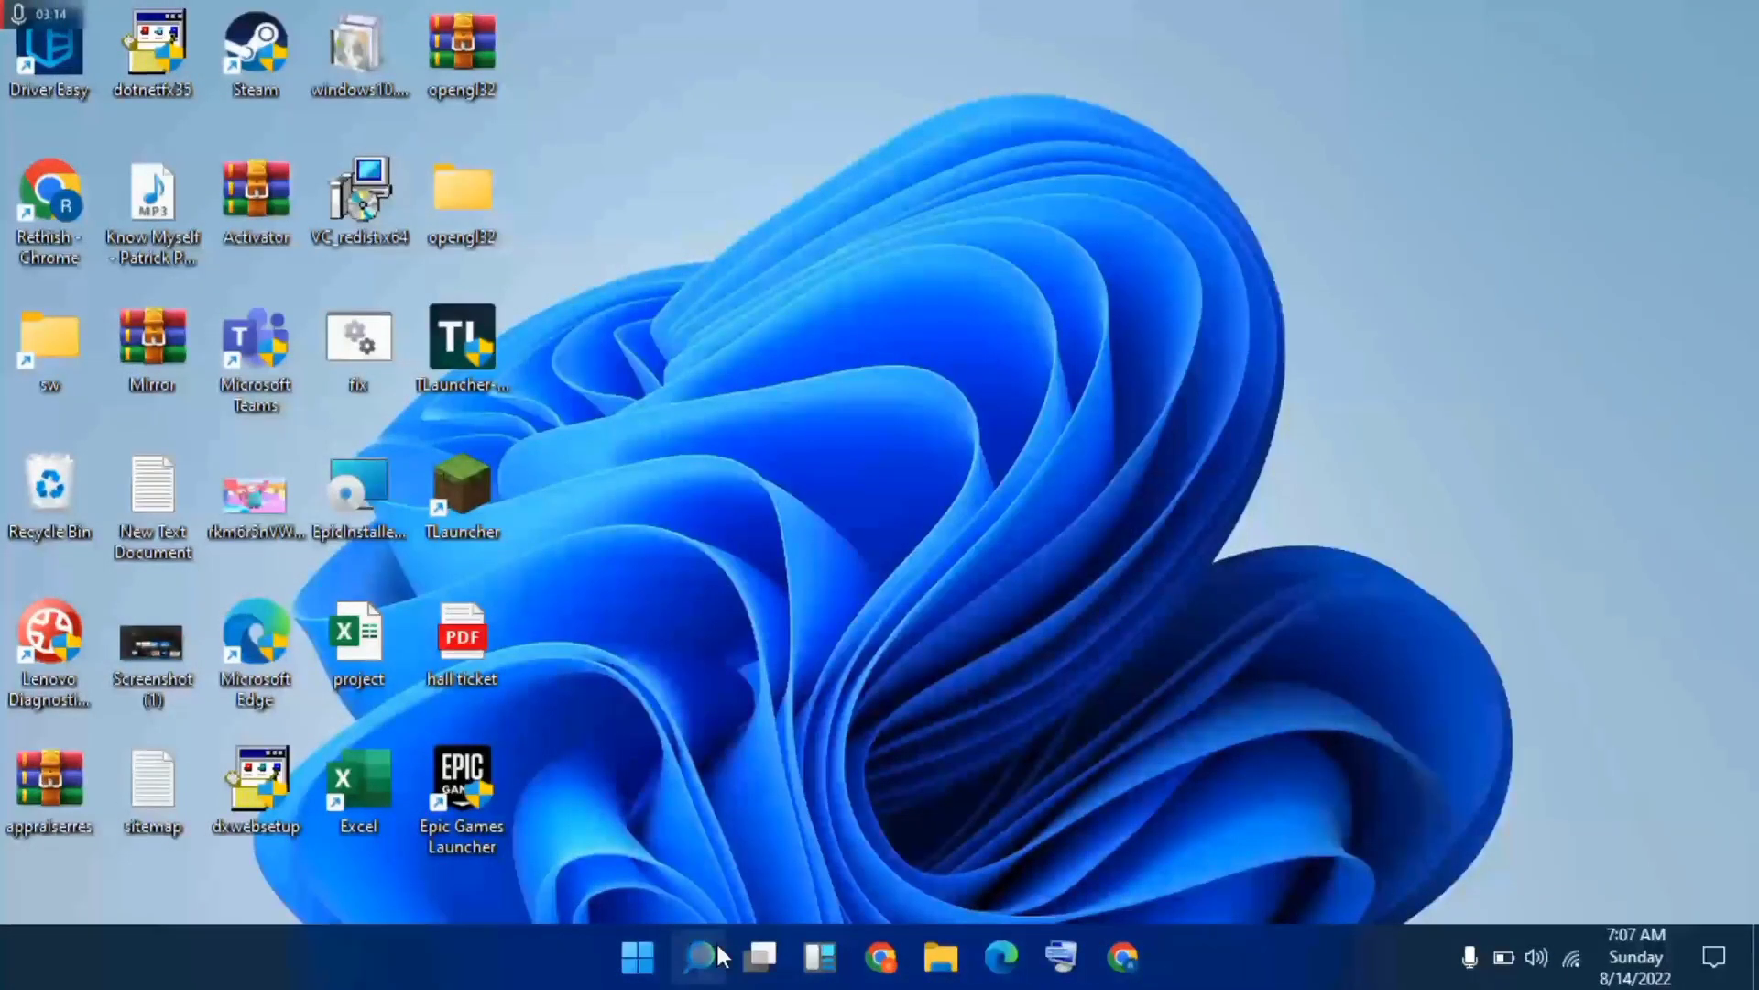
Step: Search Windows for "services" and open the Services app
click(720, 955)
text(s)
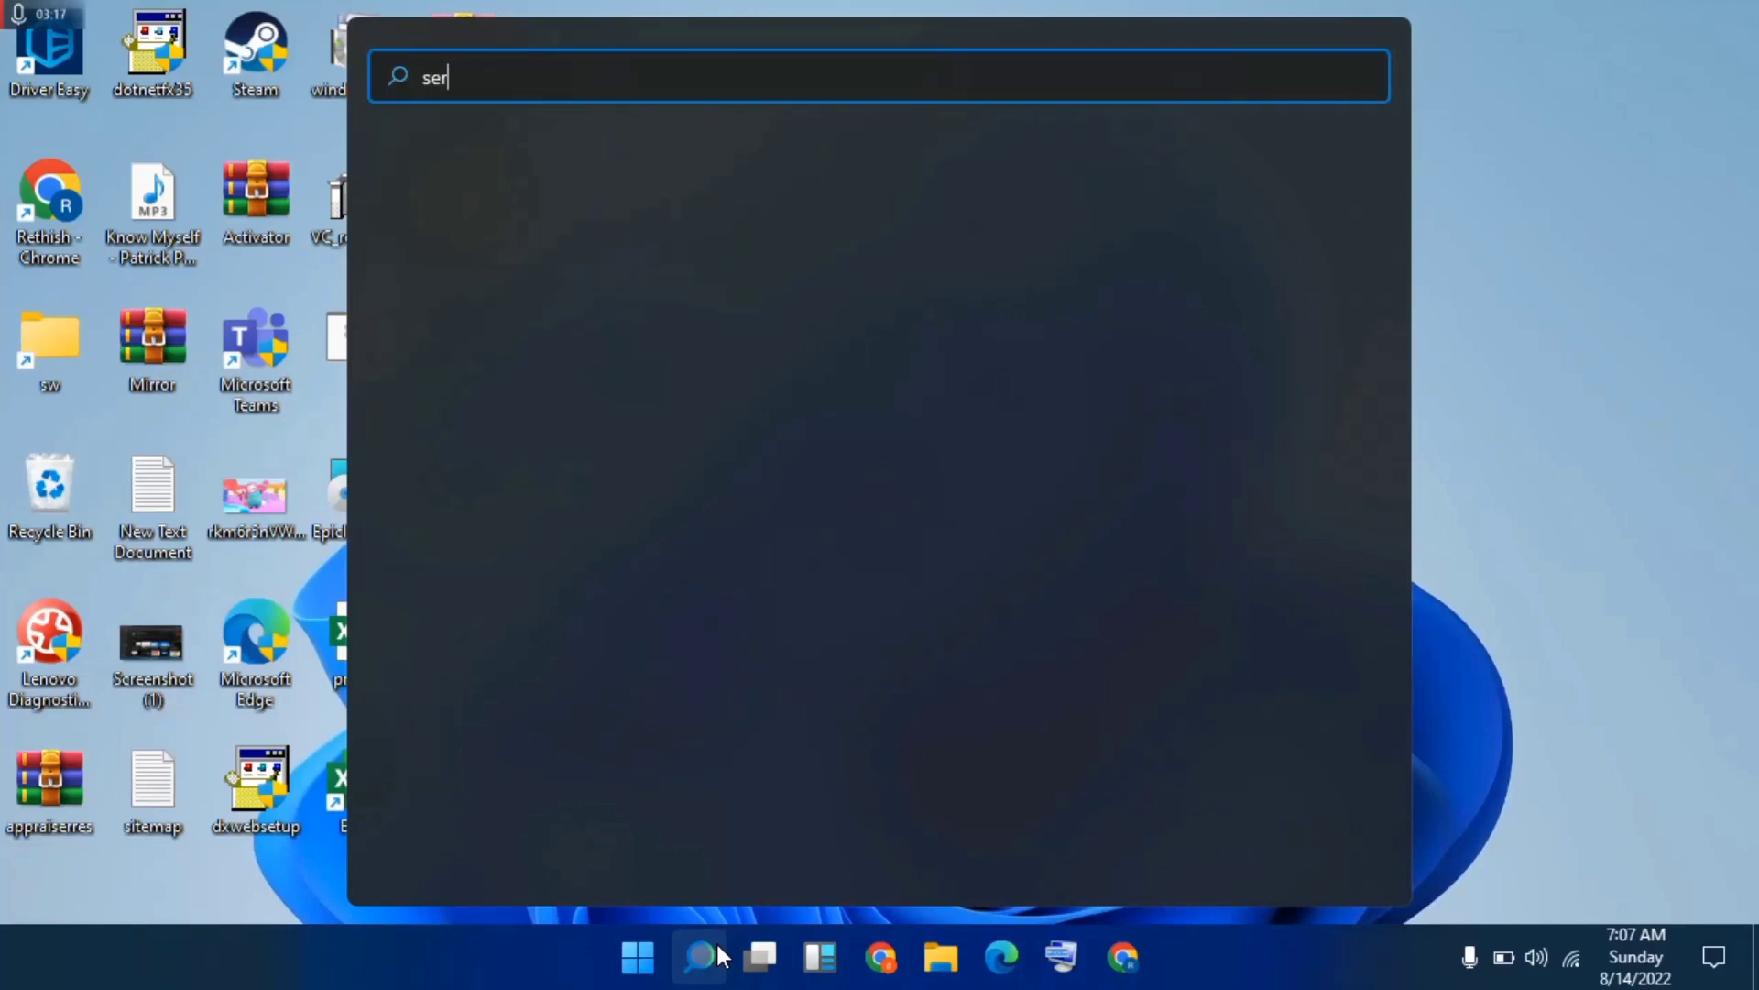
text(ervices)
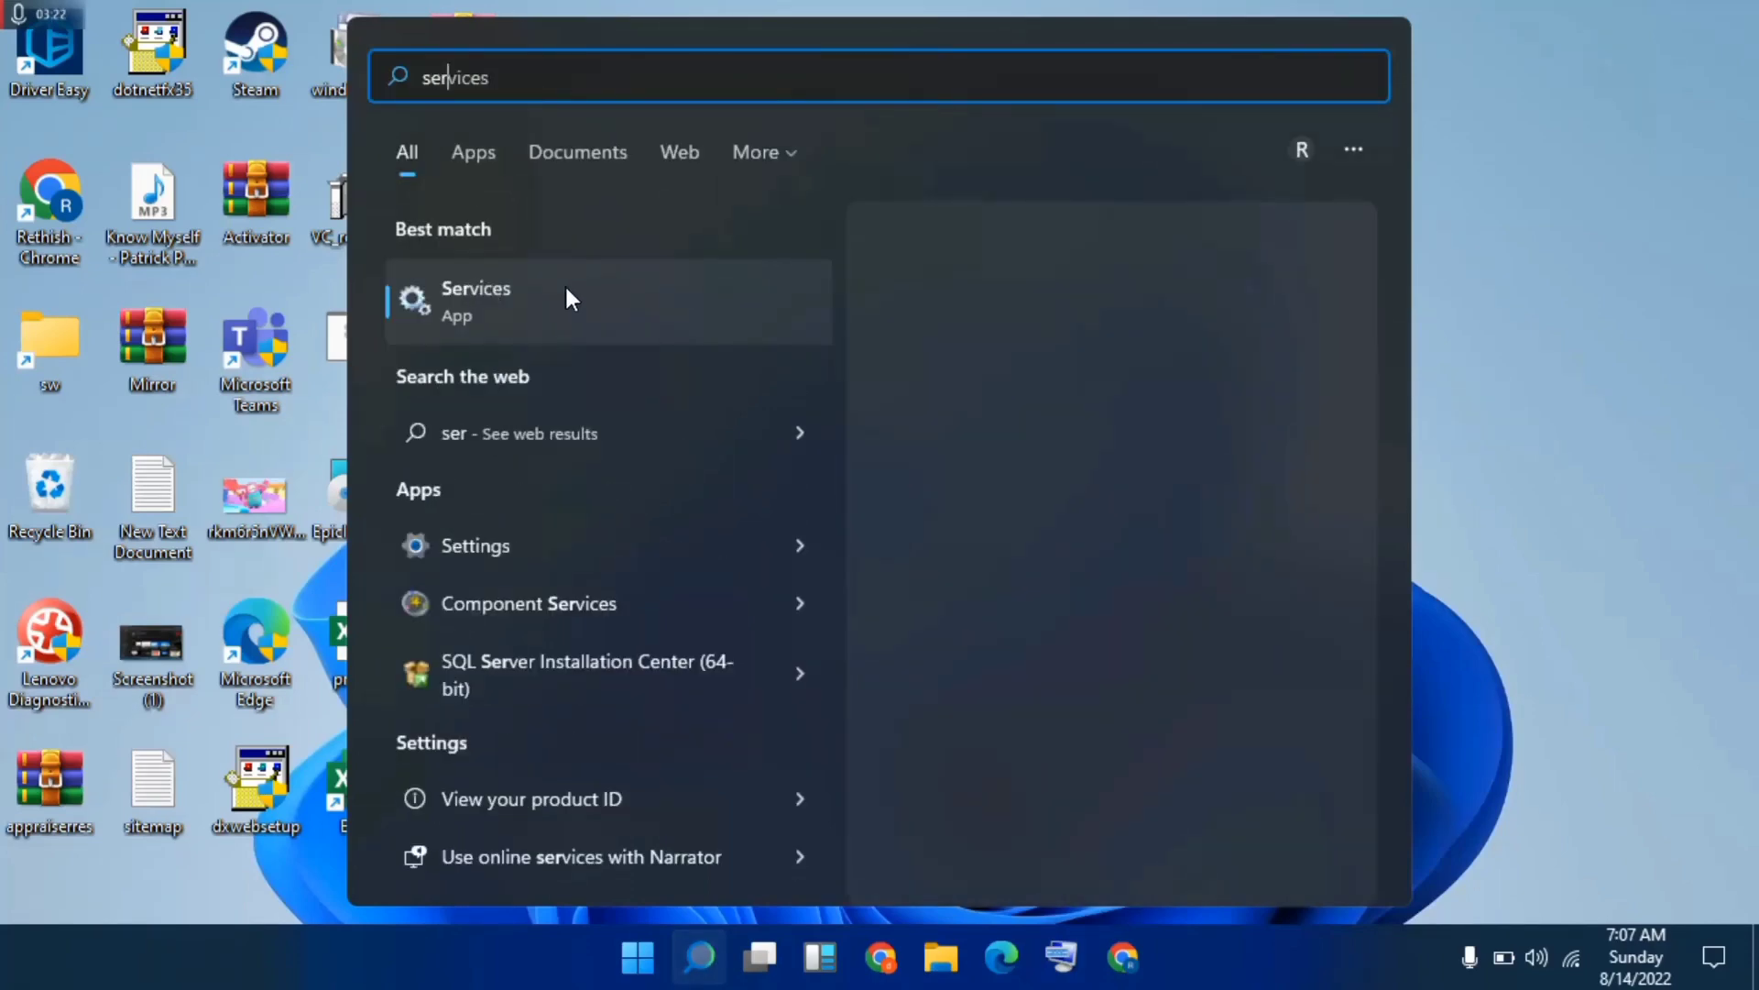
click(566, 286)
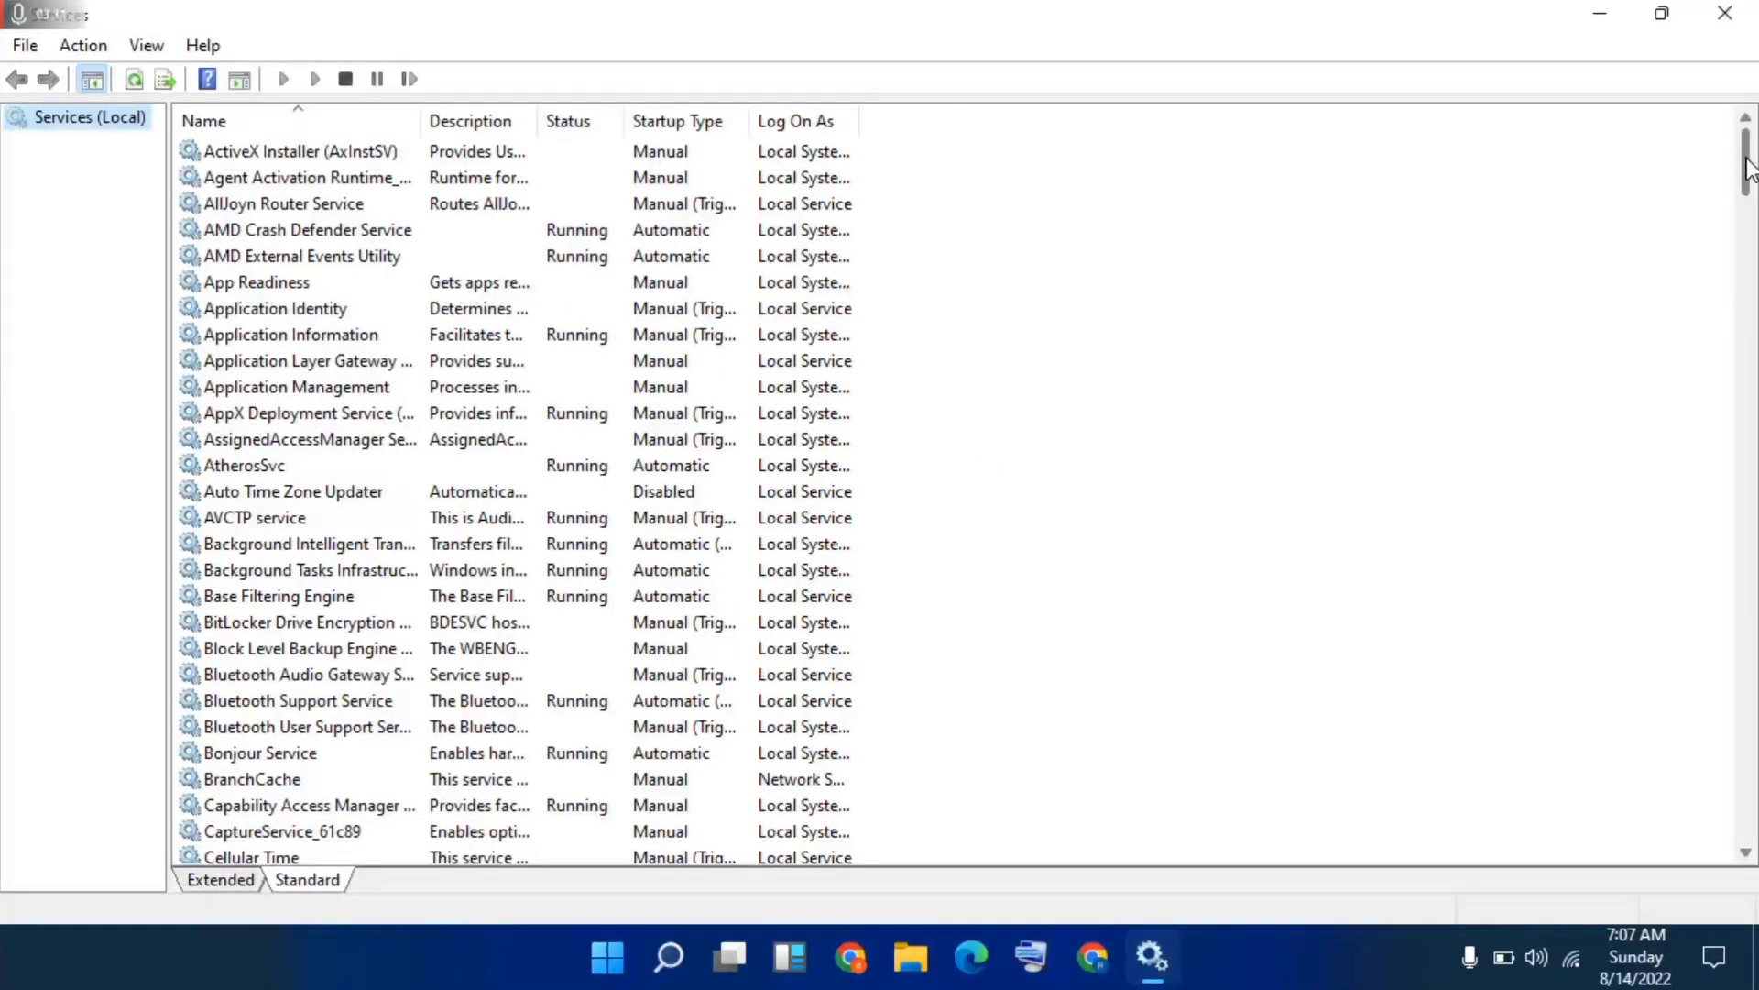
Step: Open the Windows Update service's properties, set its startup type to Automatic, and apply the change
drag(1748, 169, 1748, 768)
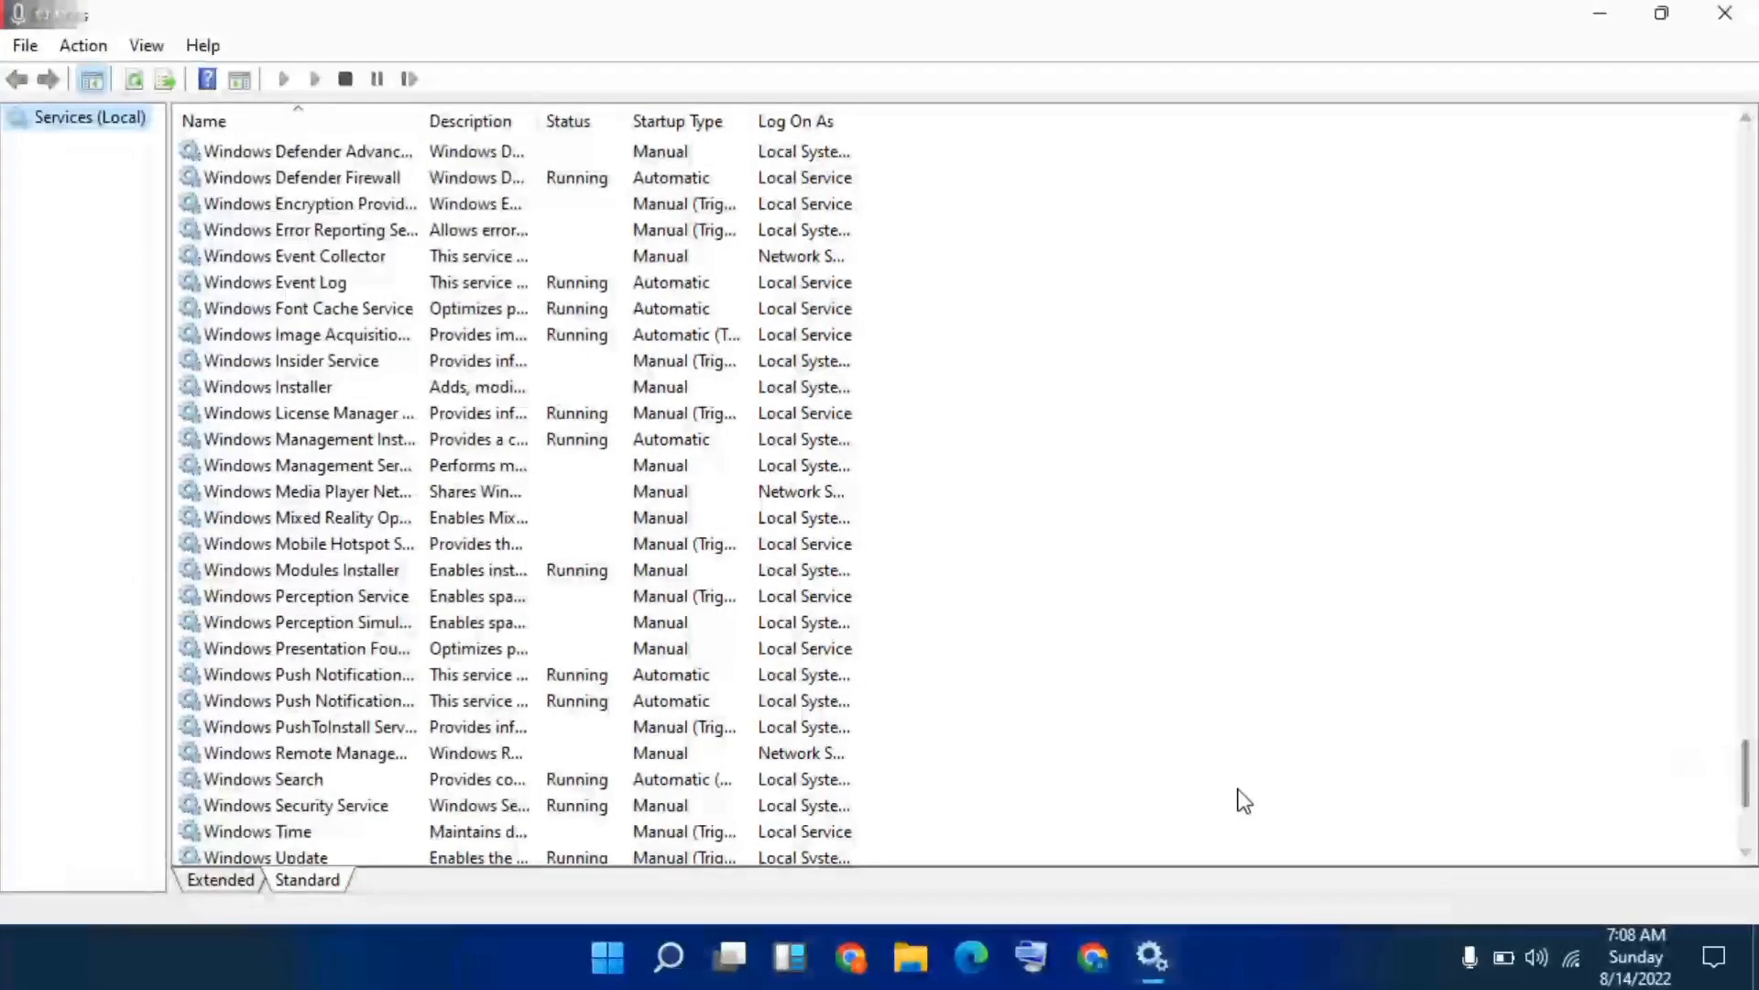
click(794, 857)
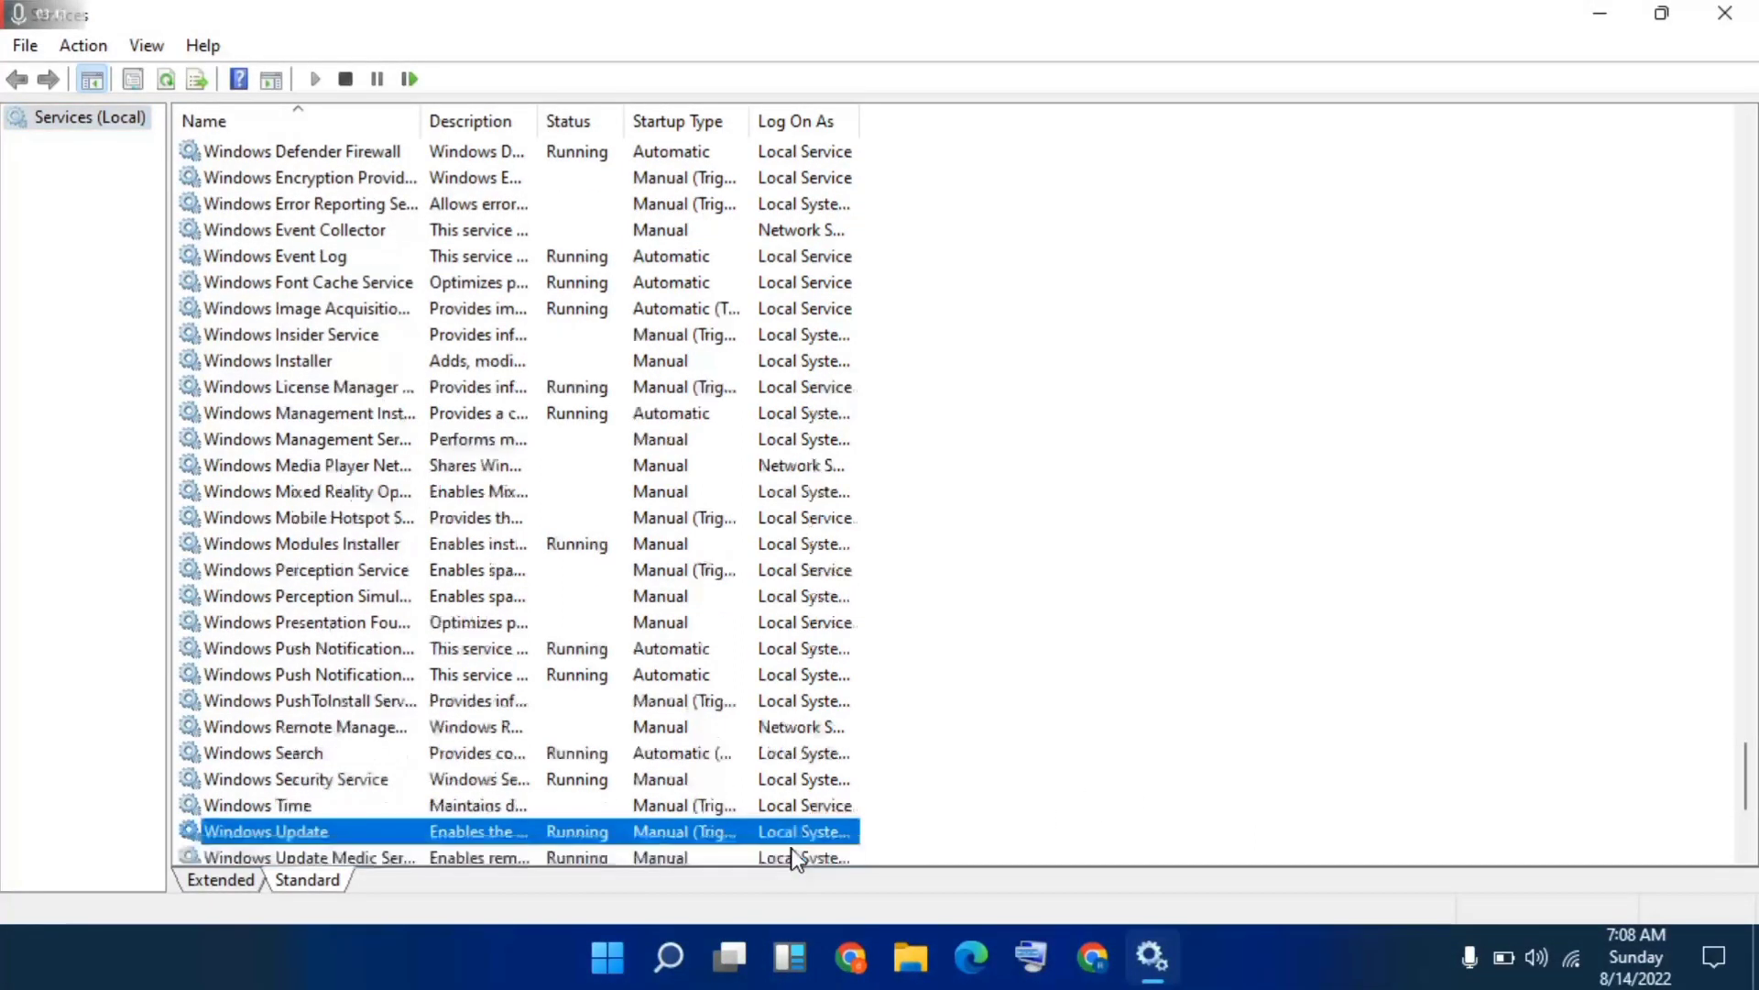
right_click(718, 831)
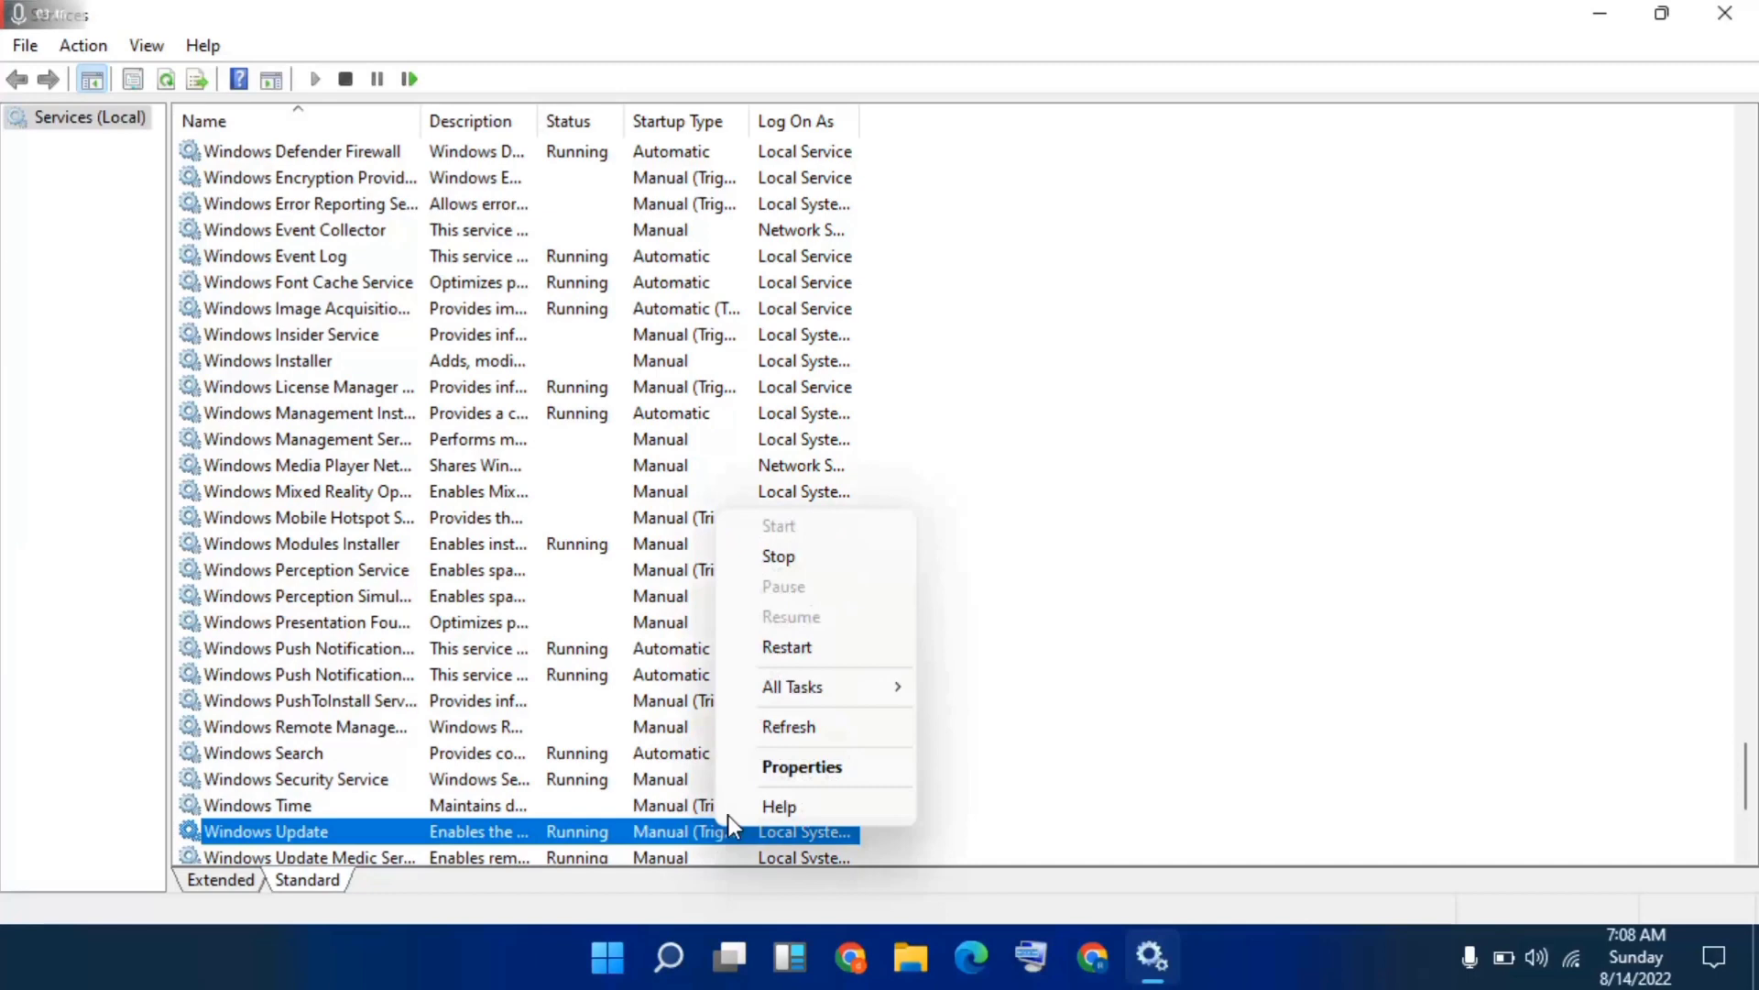
click(773, 774)
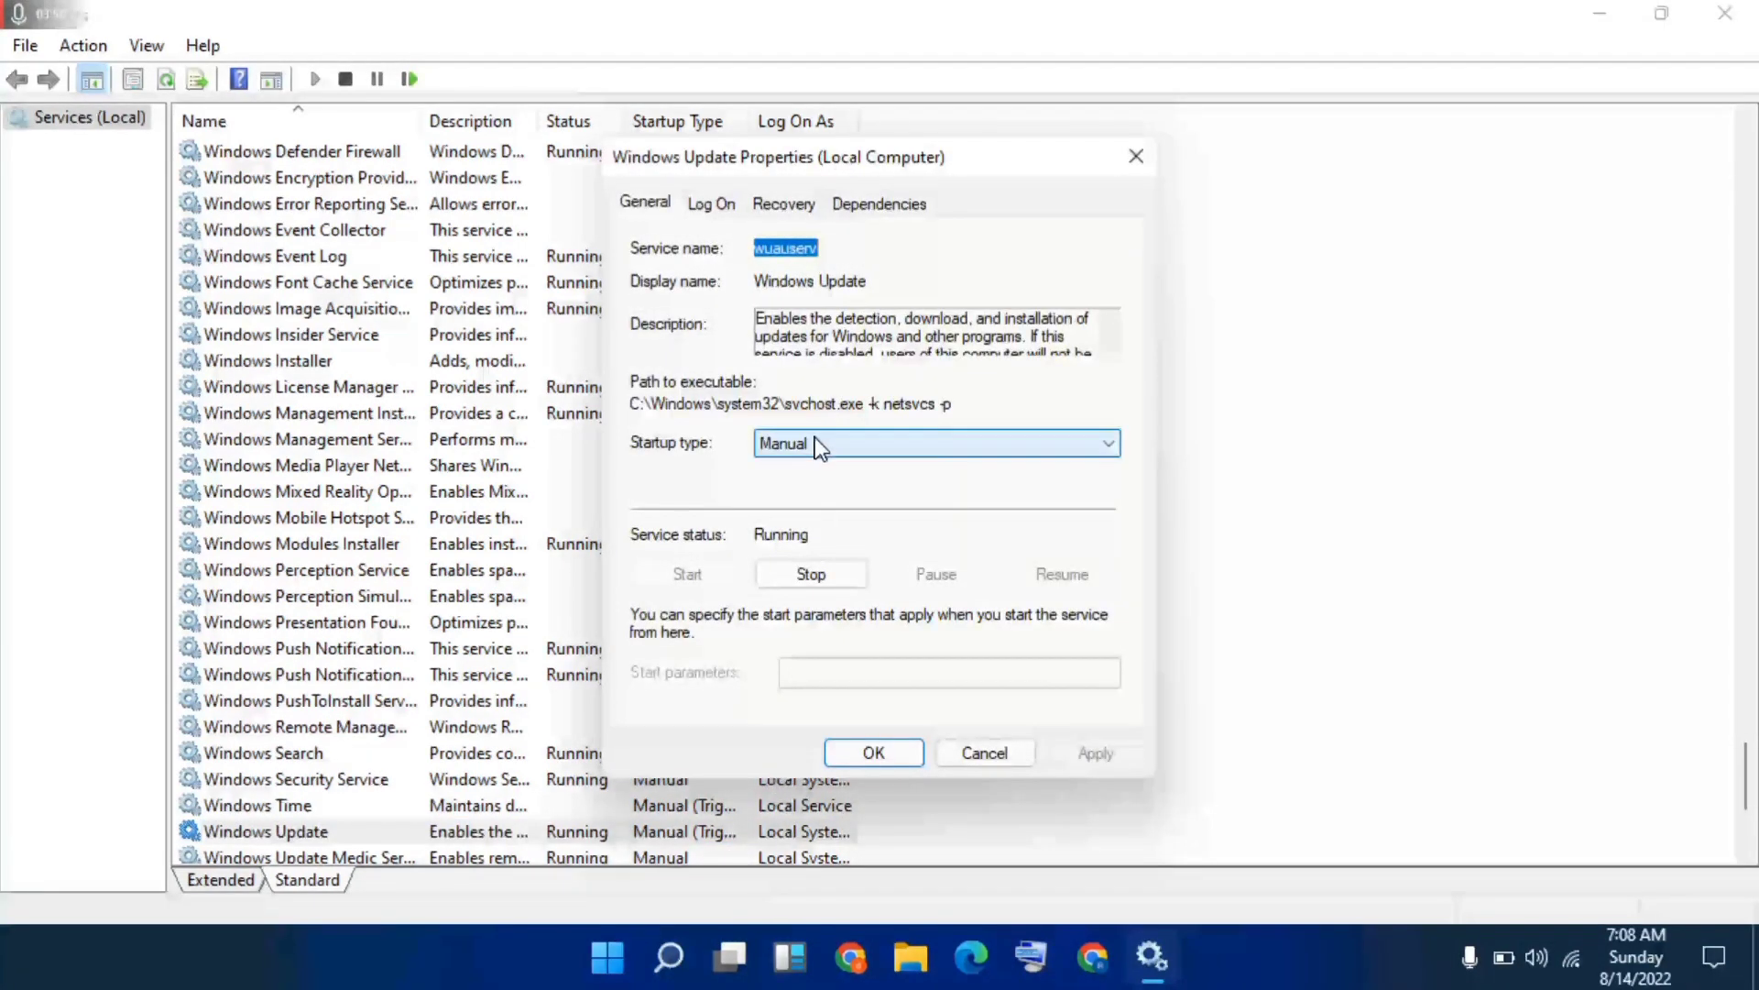
click(818, 446)
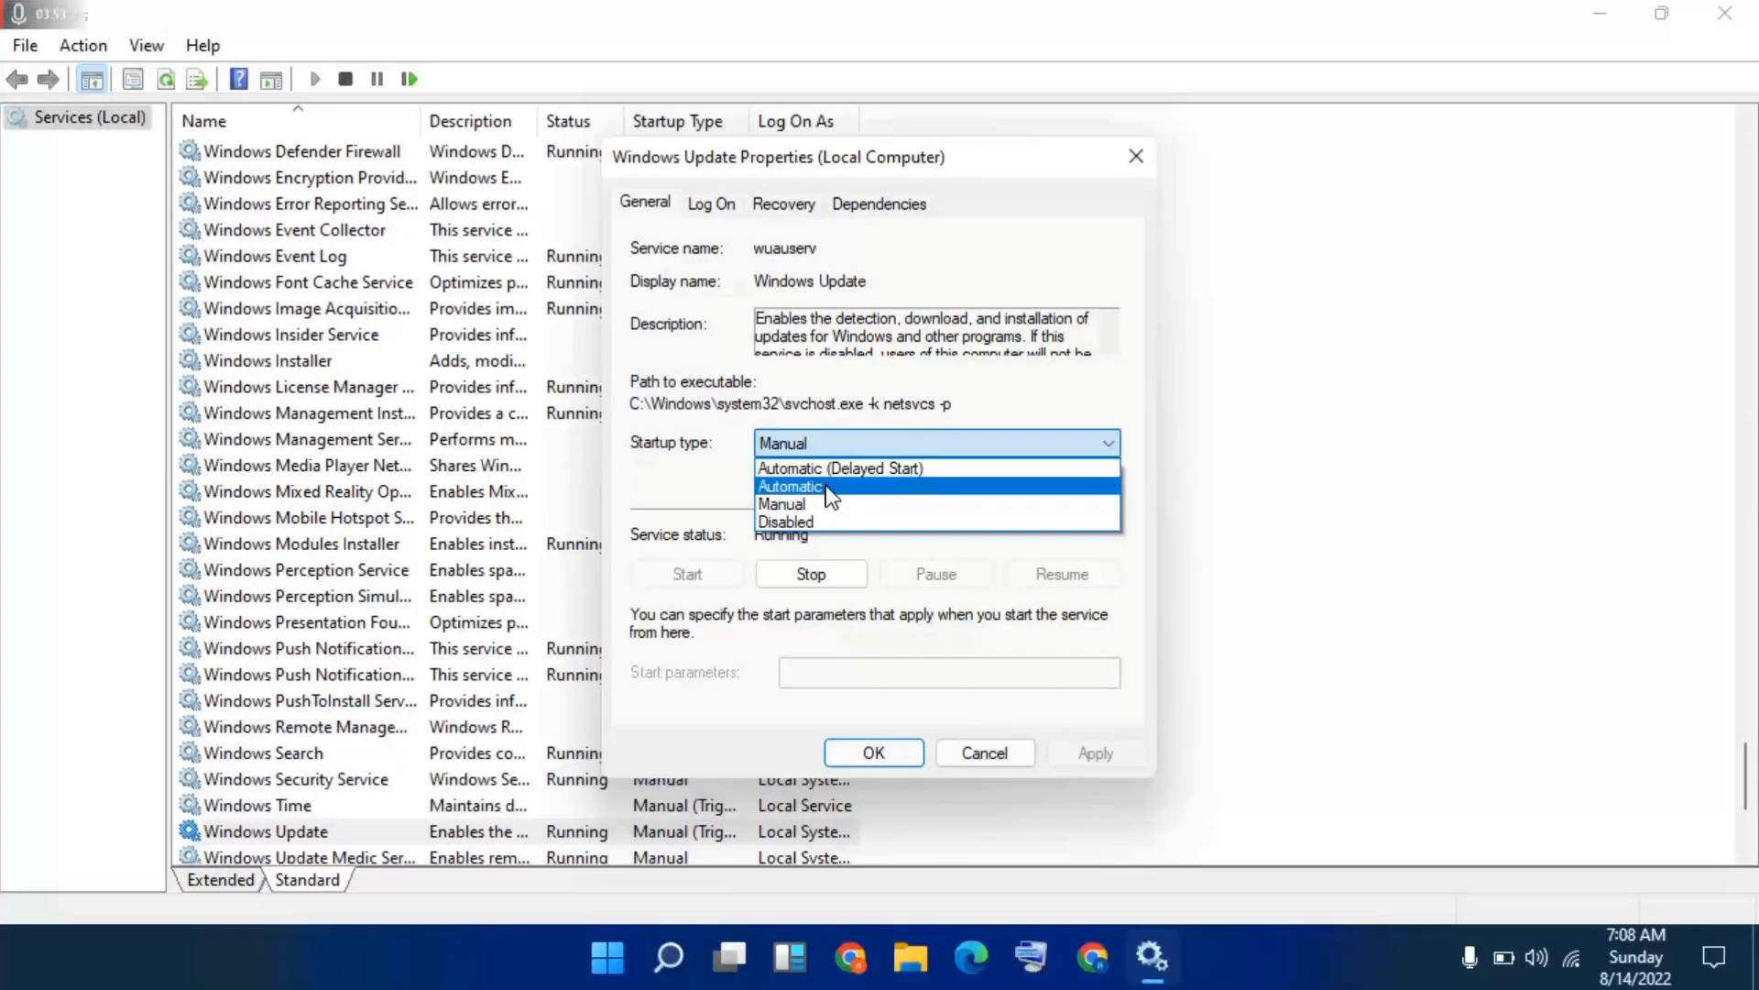
click(826, 487)
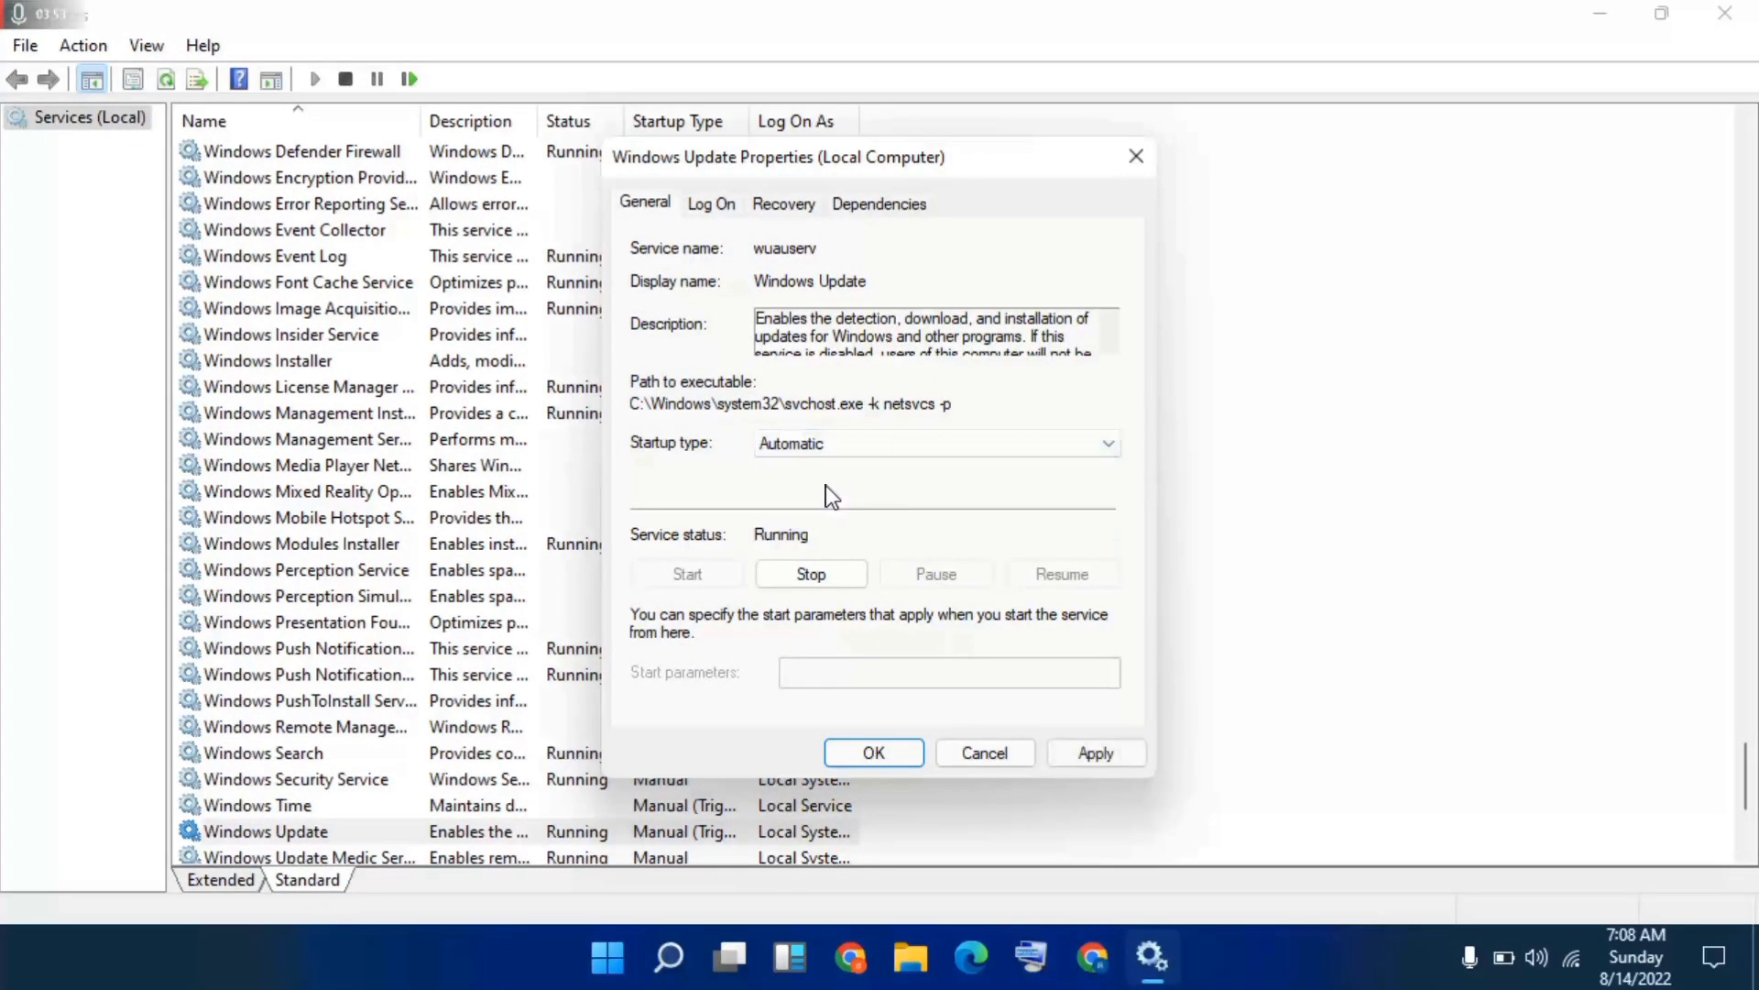
click(1107, 744)
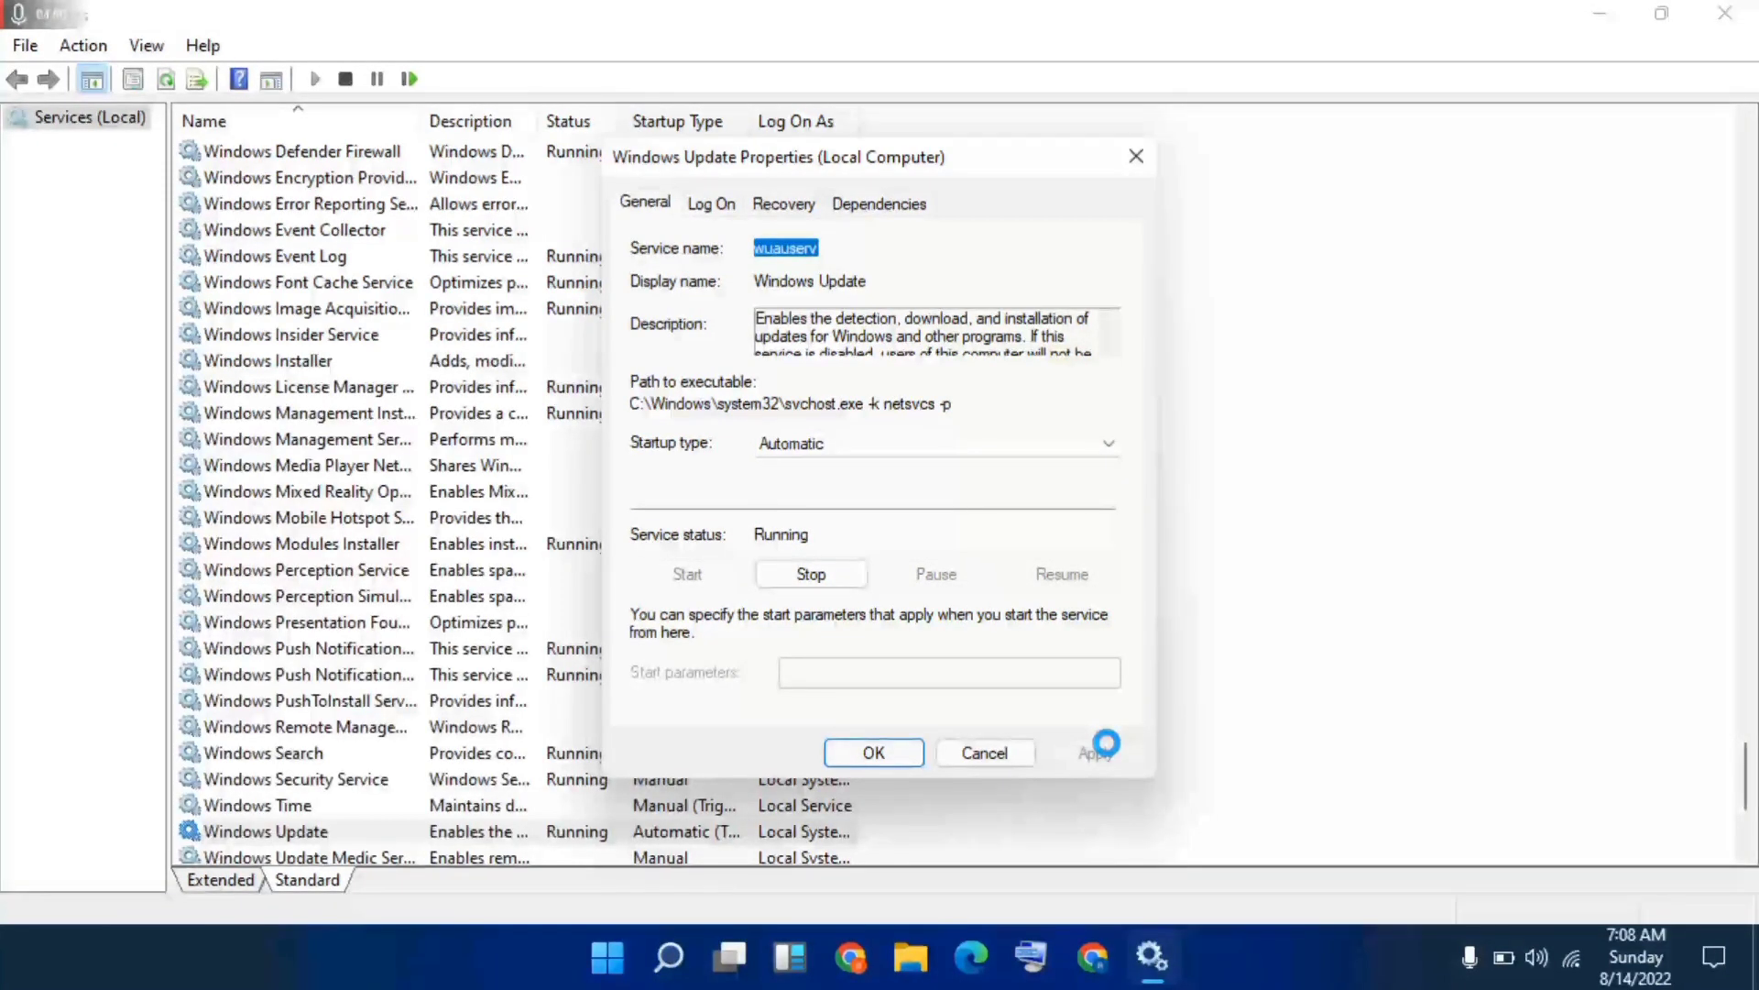
Step: Try to stop the Windows Update service, then confirm its properties and close Services
click(797, 576)
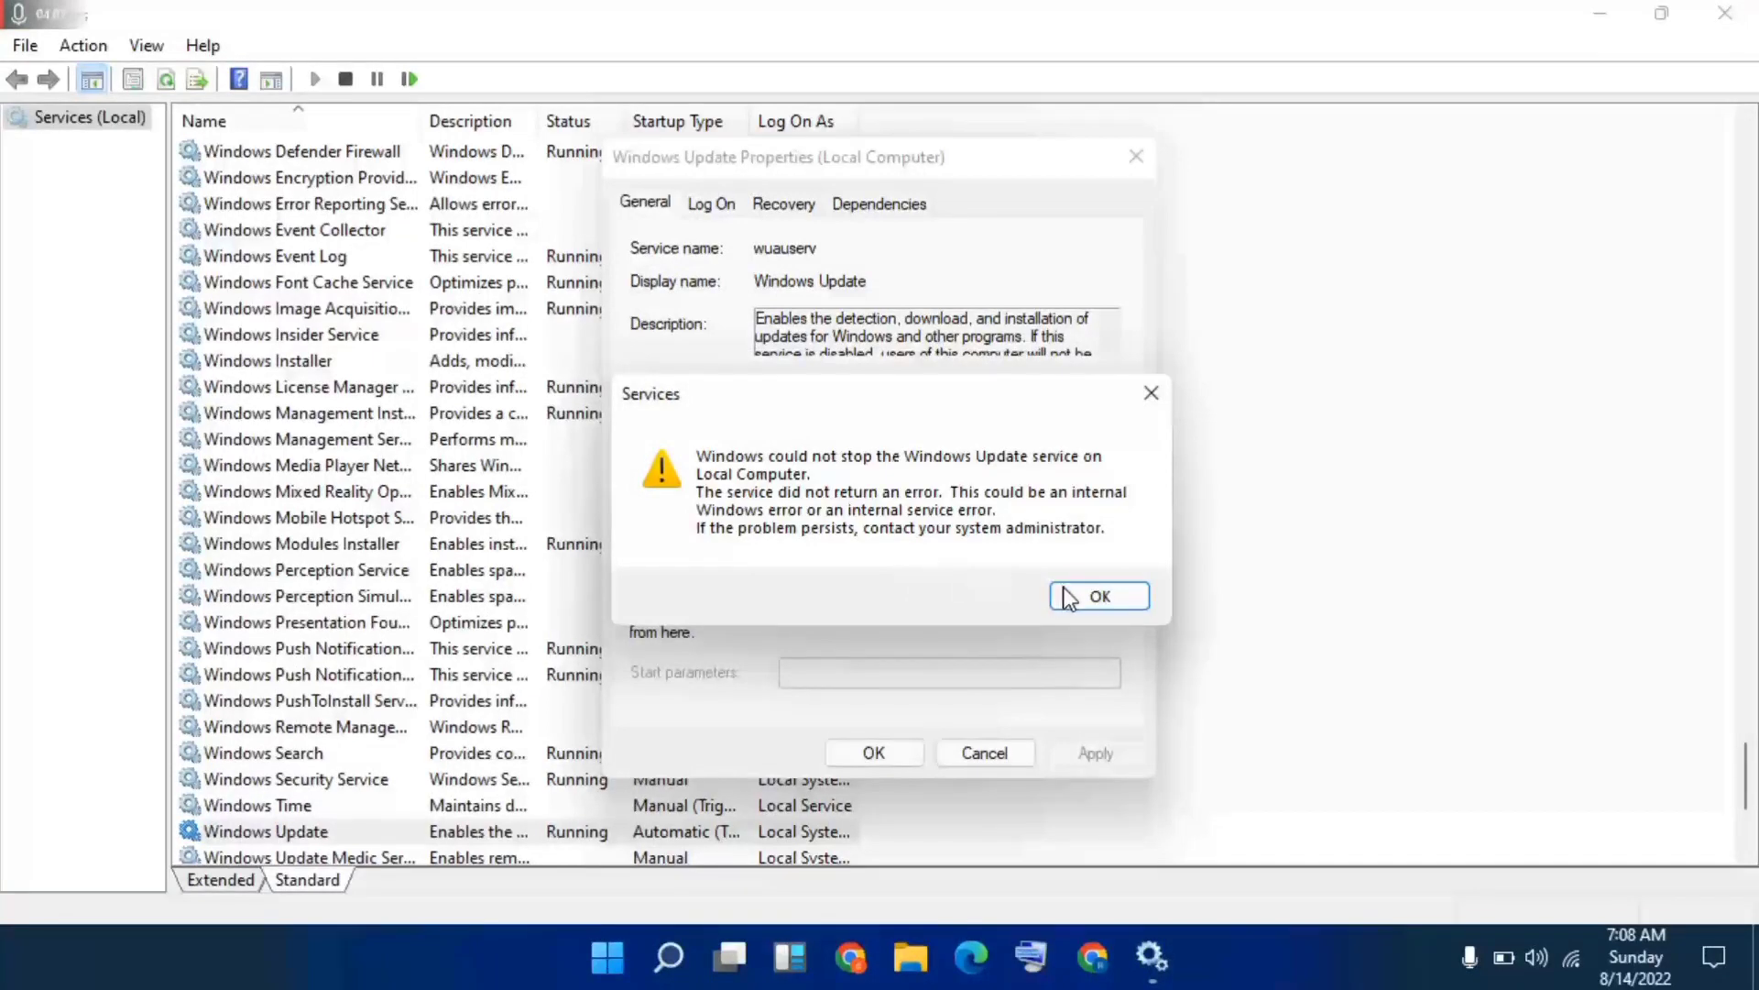
click(1112, 597)
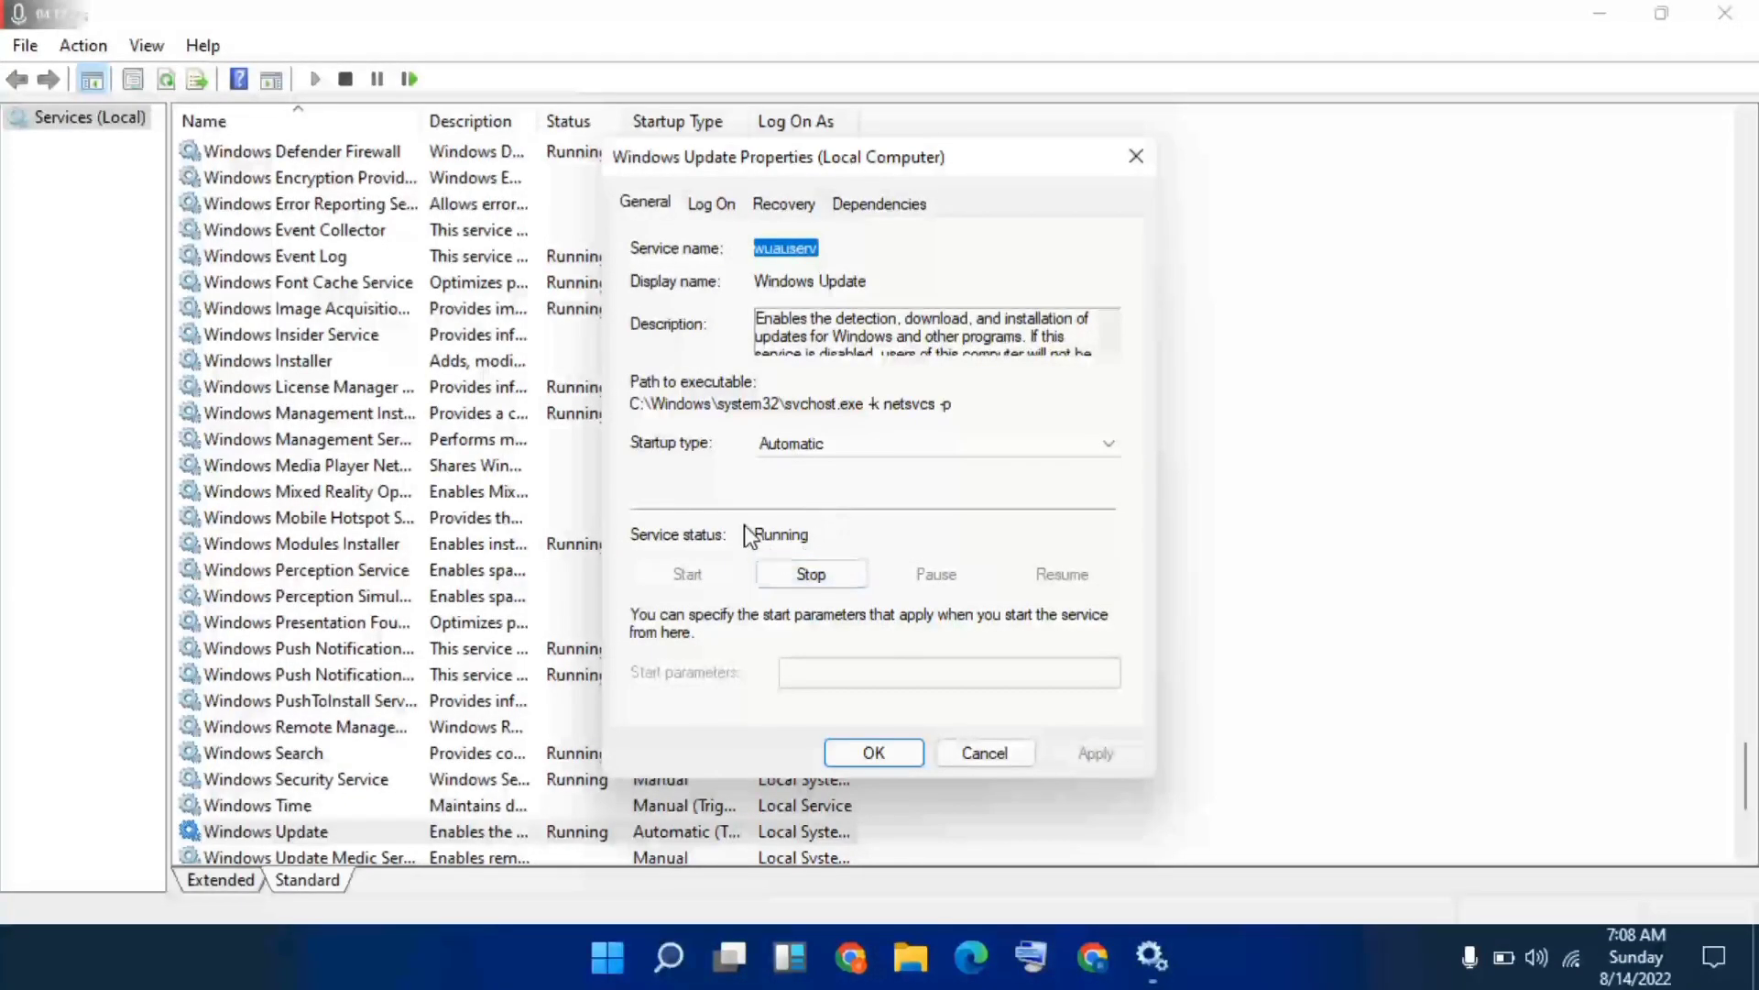
click(900, 744)
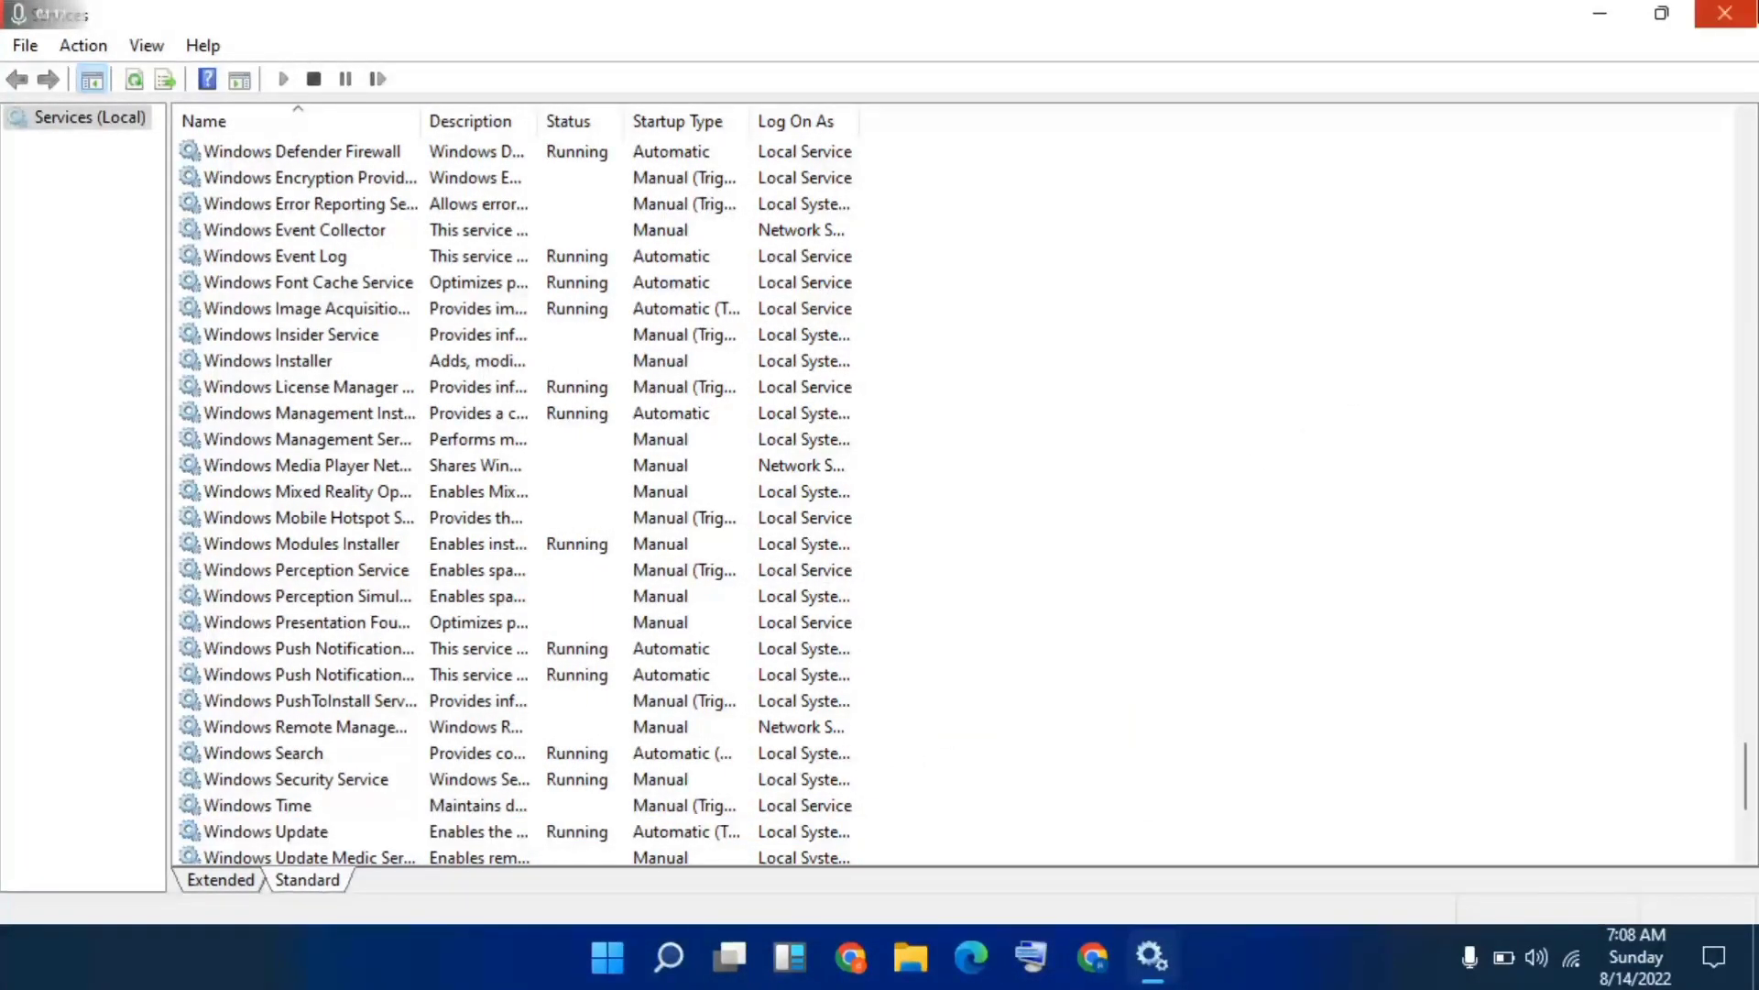
click(1726, 13)
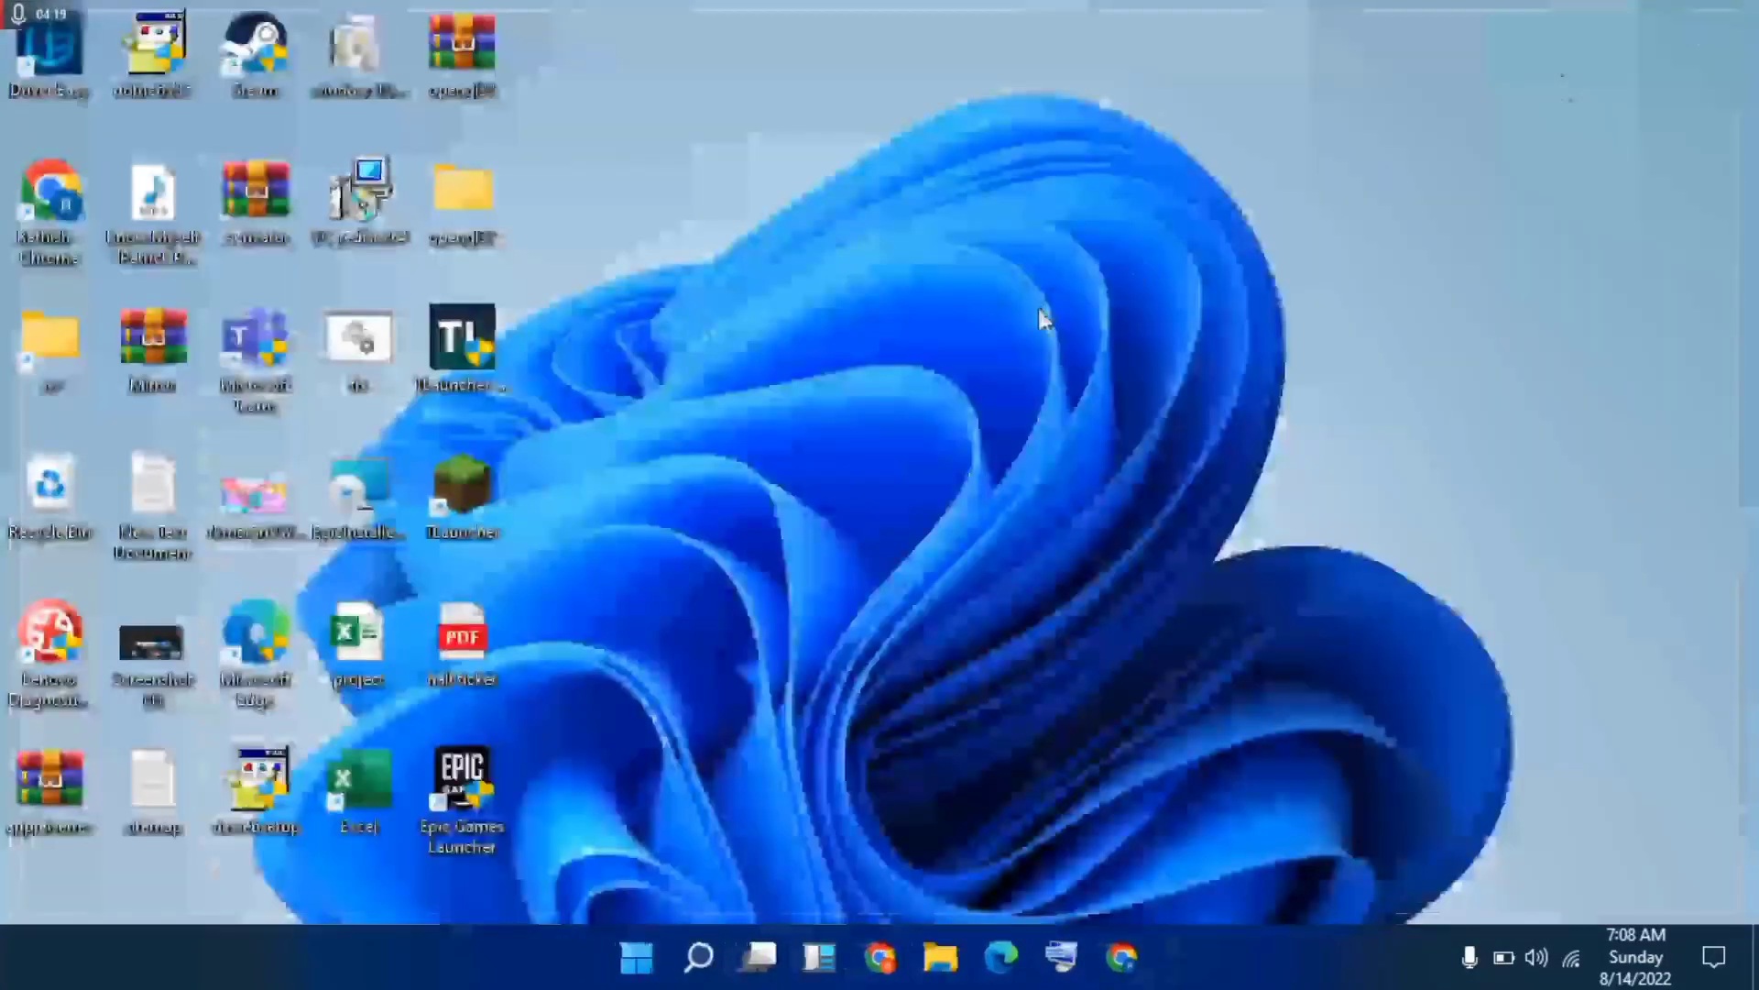
Step: Check for updates on the Windows Update page under Update & Security in Windows Settings, then close Settings
click(660, 977)
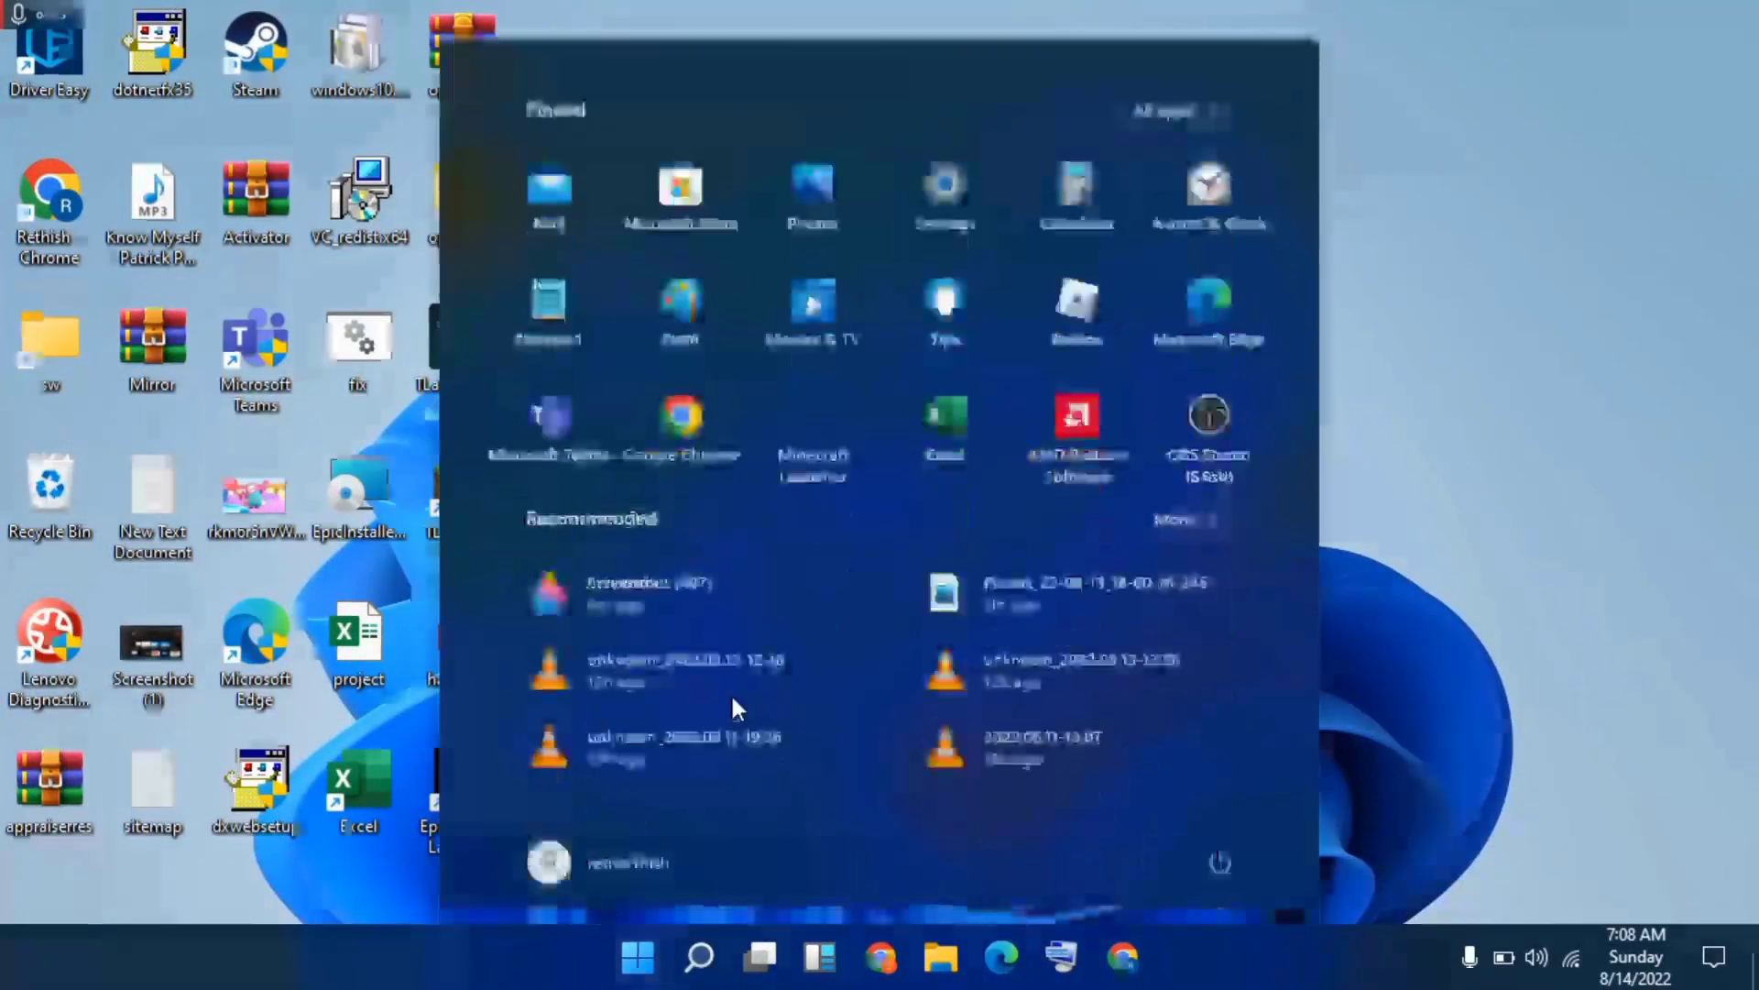
click(937, 223)
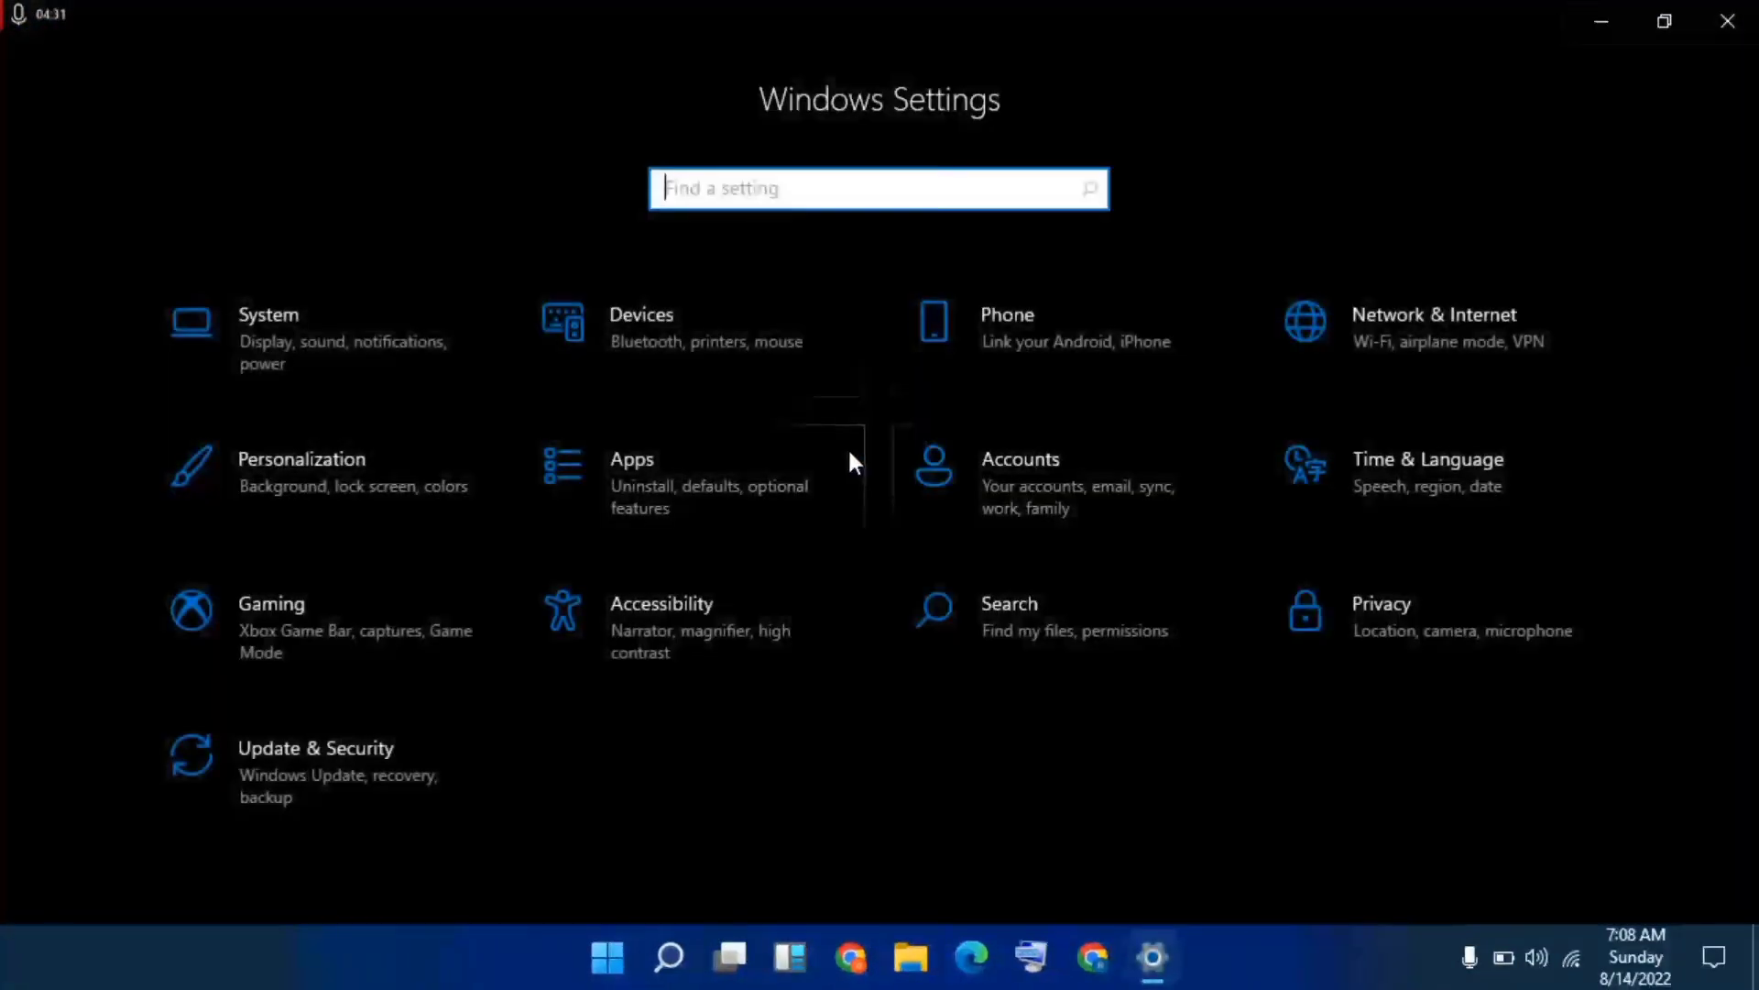
click(372, 780)
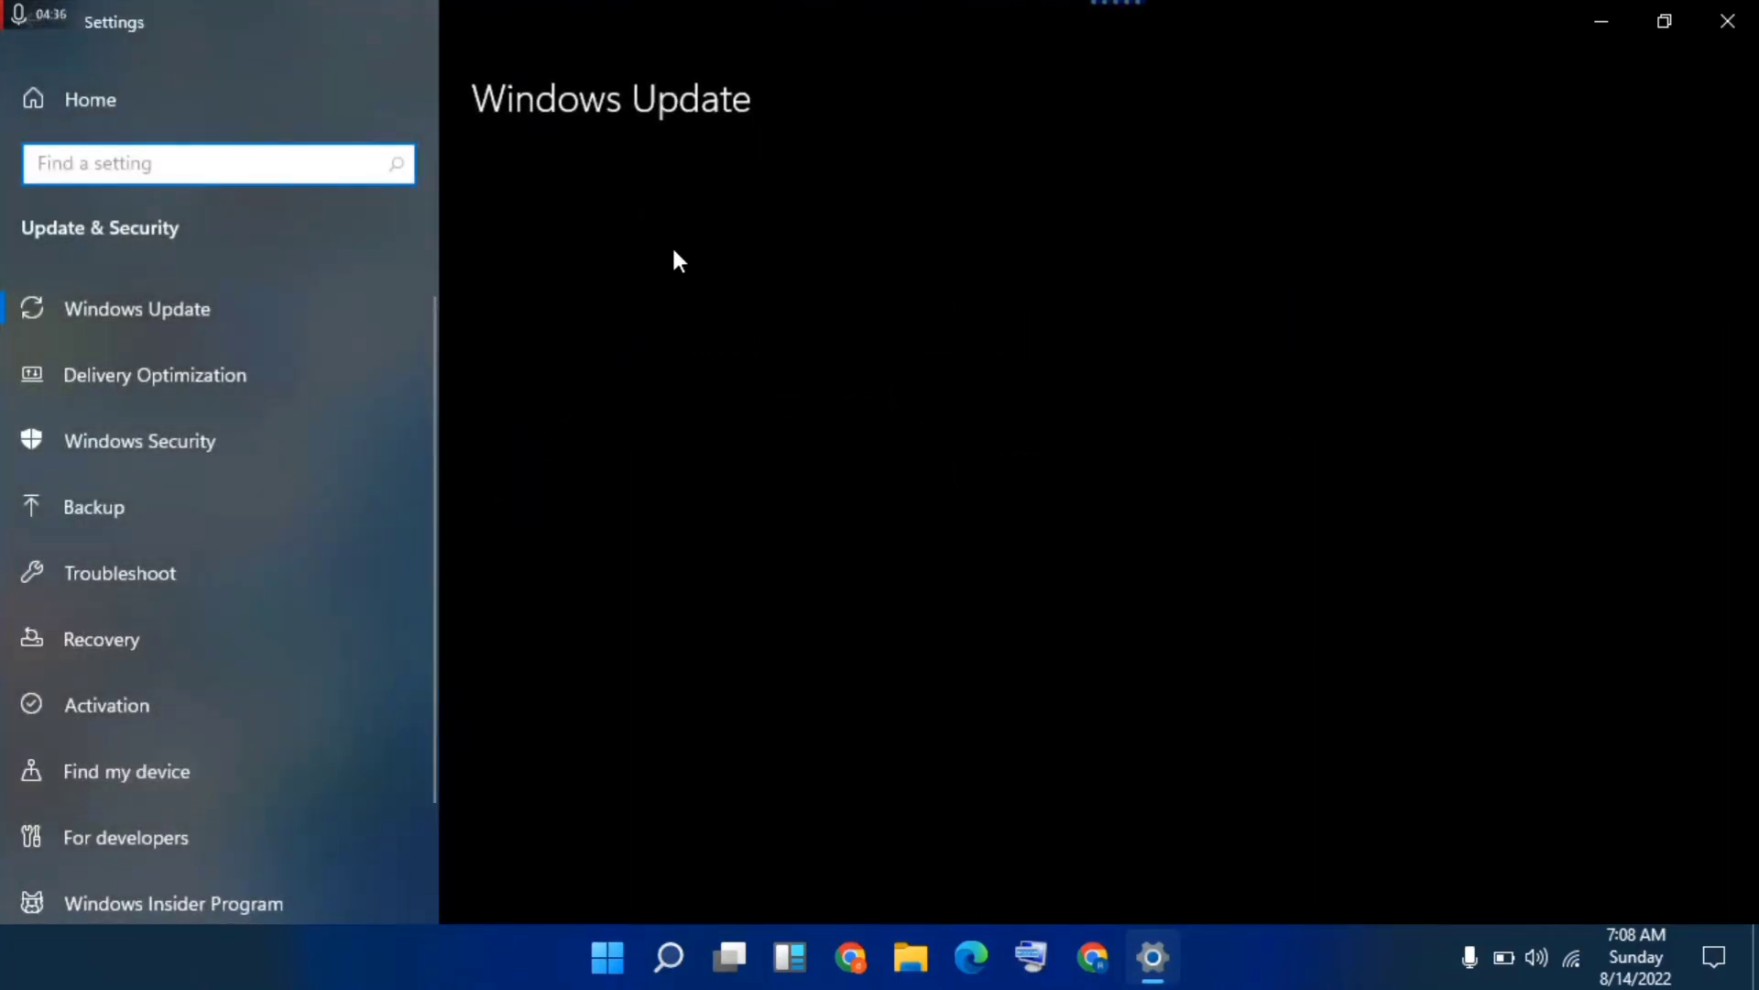
click(537, 357)
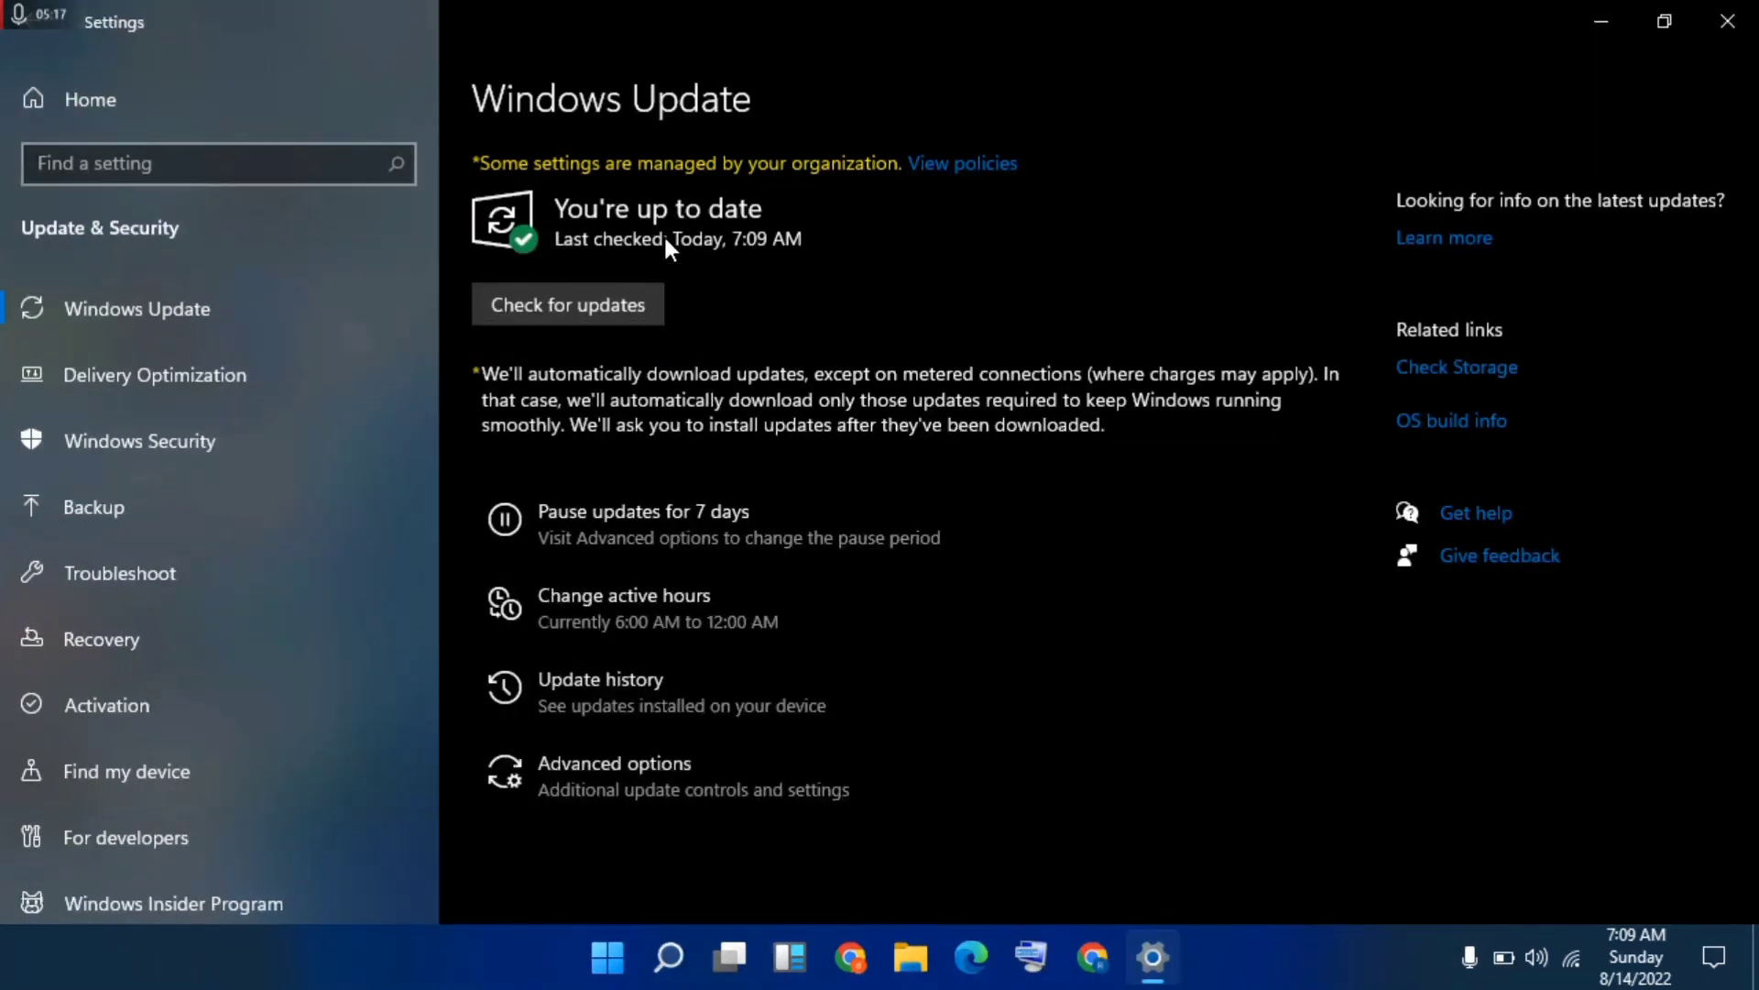
click(1727, 20)
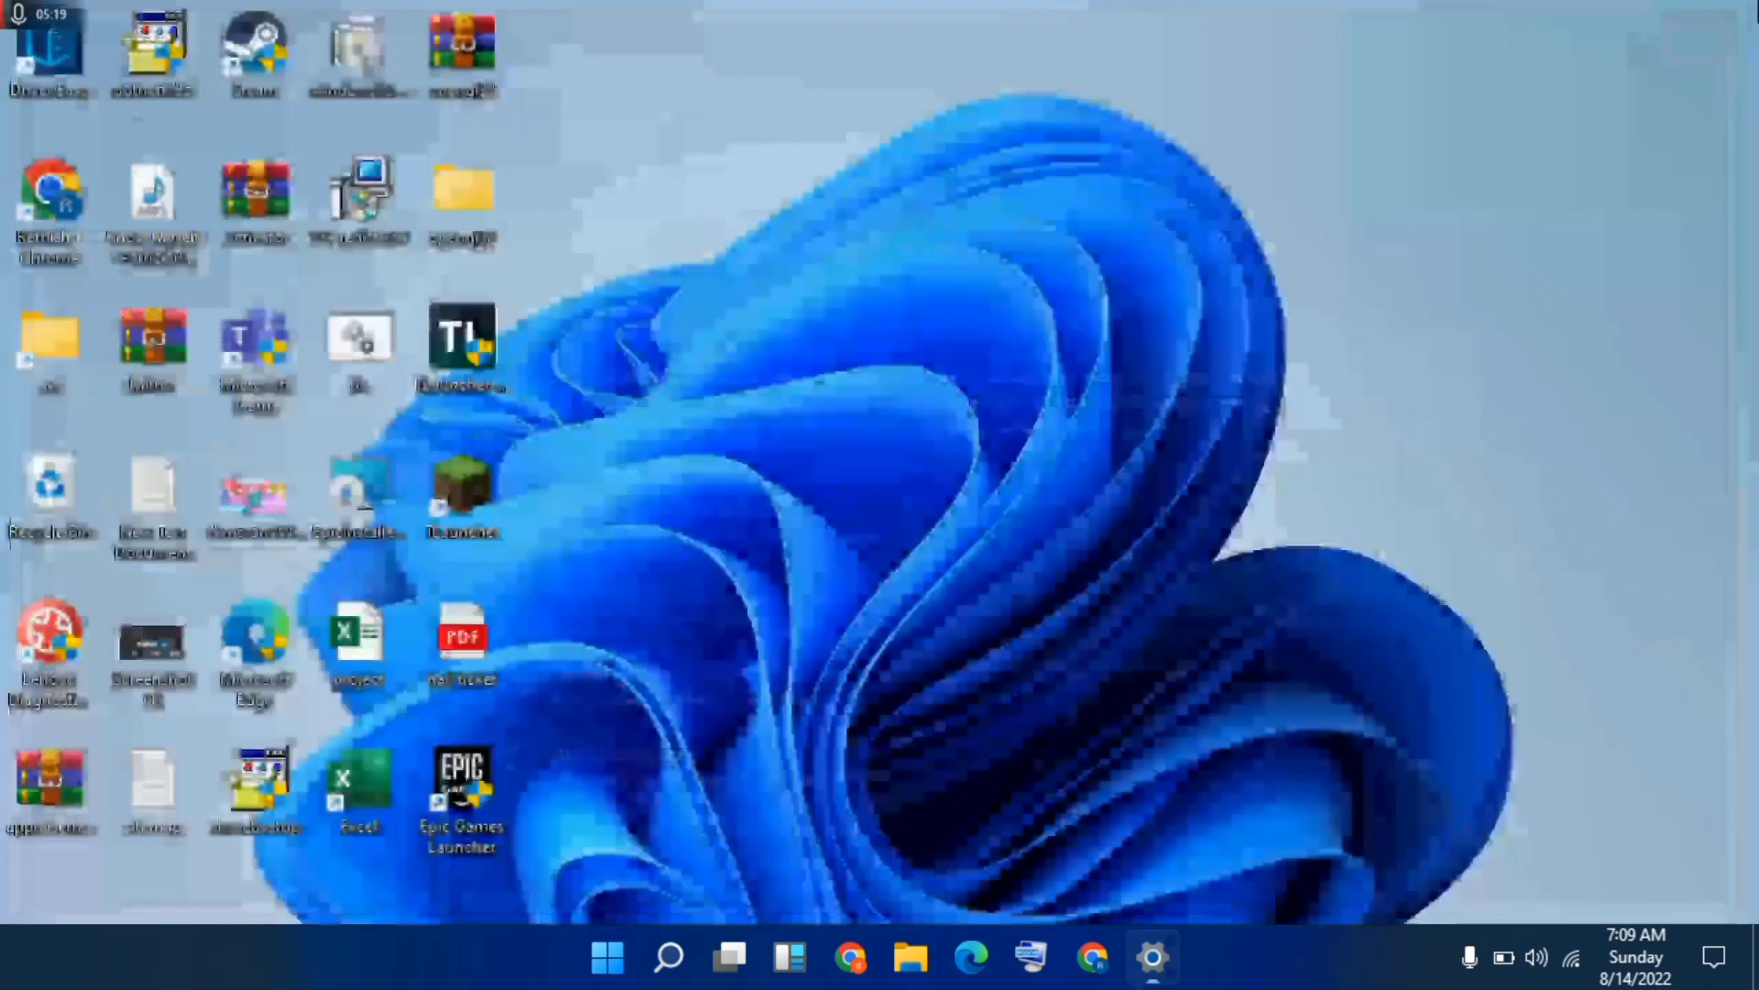